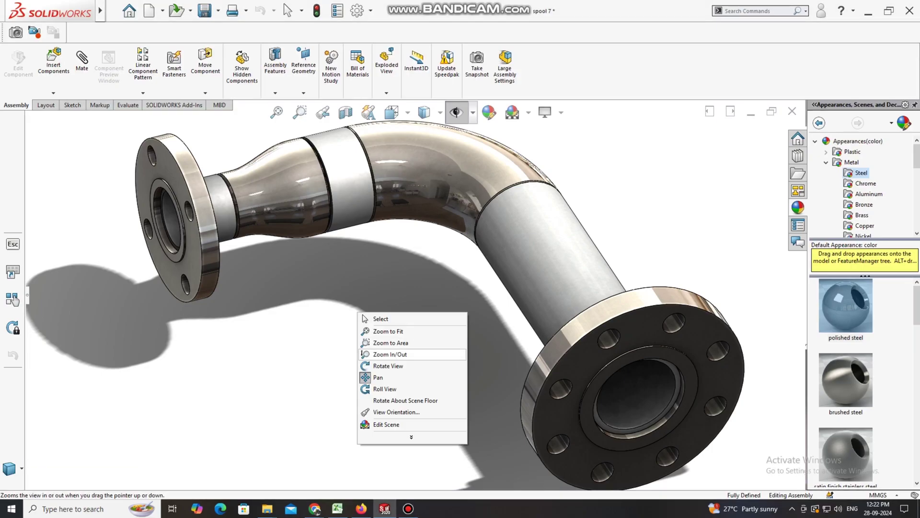
- Examine the finished pipe spool assembly from several angles, including both flanges, the reducer, the elbow and the straight pipe
{"action": "left_click", "coordinate": [381, 318]}
{"action": "right_click", "coordinate": [382, 311]}
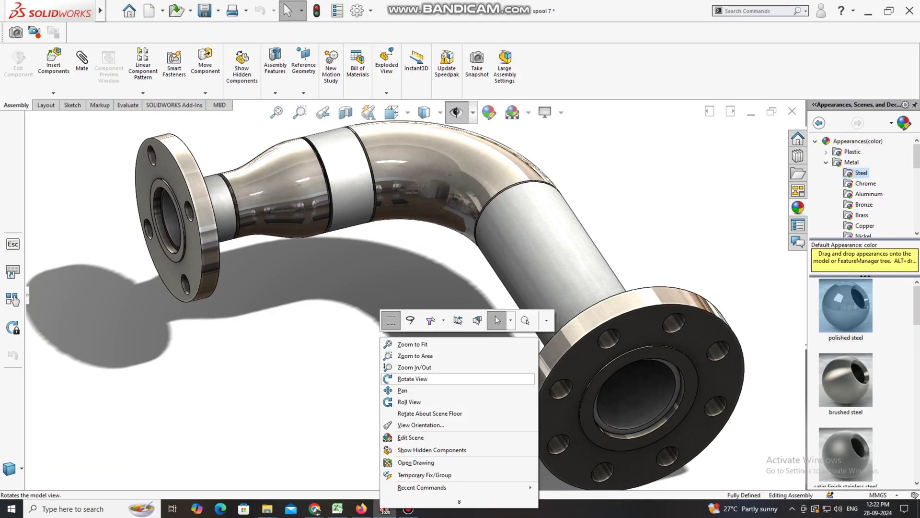
{"action": "left_click", "coordinate": [413, 379]}
{"action": "mouse_move", "coordinate": [573, 219]}
{"action": "left_mouse_down"}
{"action": "mouse_move", "coordinate": [582, 185]}
{"action": "mouse_move", "coordinate": [544, 158]}
{"action": "mouse_move", "coordinate": [530, 131]}
{"action": "mouse_move", "coordinate": [549, 175]}
{"action": "mouse_move", "coordinate": [620, 187]}
{"action": "mouse_move", "coordinate": [643, 278]}
{"action": "mouse_move", "coordinate": [714, 288]}
{"action": "mouse_move", "coordinate": [748, 268]}
{"action": "left_mouse_up"}
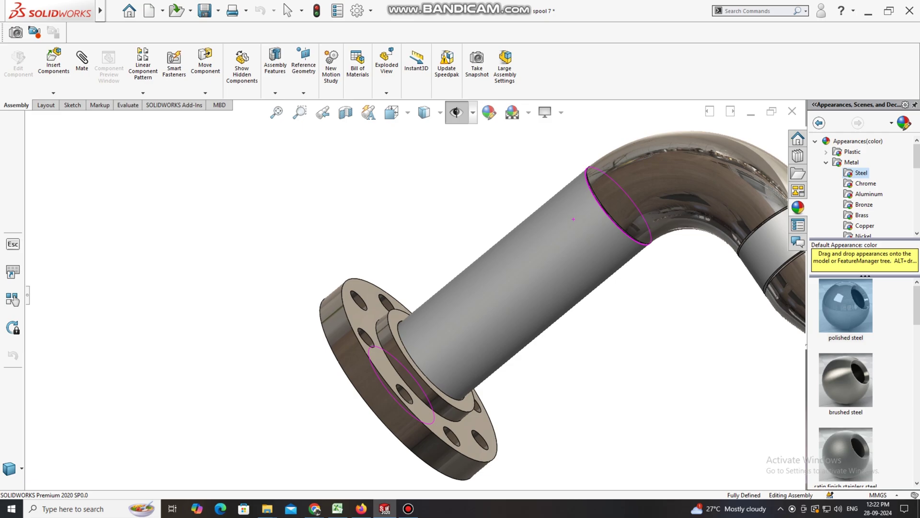
{"action": "key", "text": "Down"}
{"action": "key", "text": "Down"}
{"action": "key", "text": "Down"}
{"action": "key", "text": "Down"}
{"action": "key", "text": "Down"}
{"action": "key", "text": "Down"}
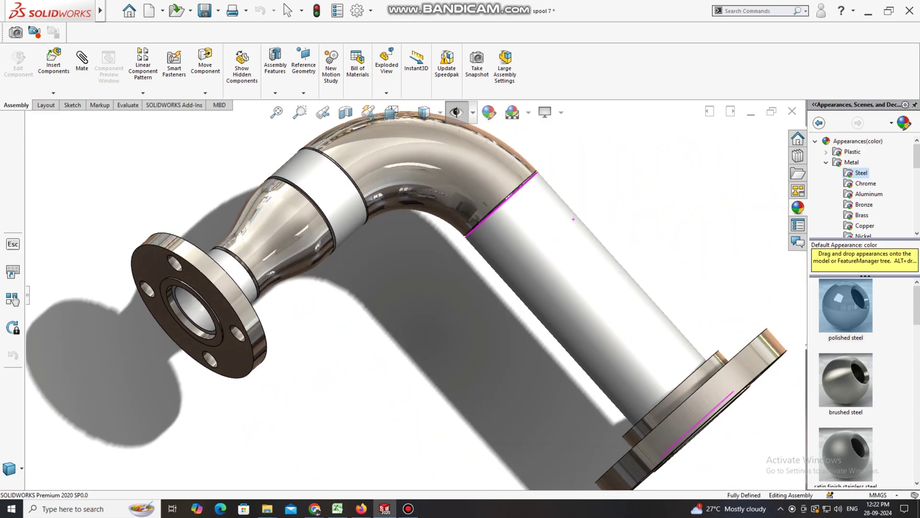
{"action": "key", "text": "Down"}
{"action": "key", "text": "Down"}
{"action": "key", "text": "Down"}
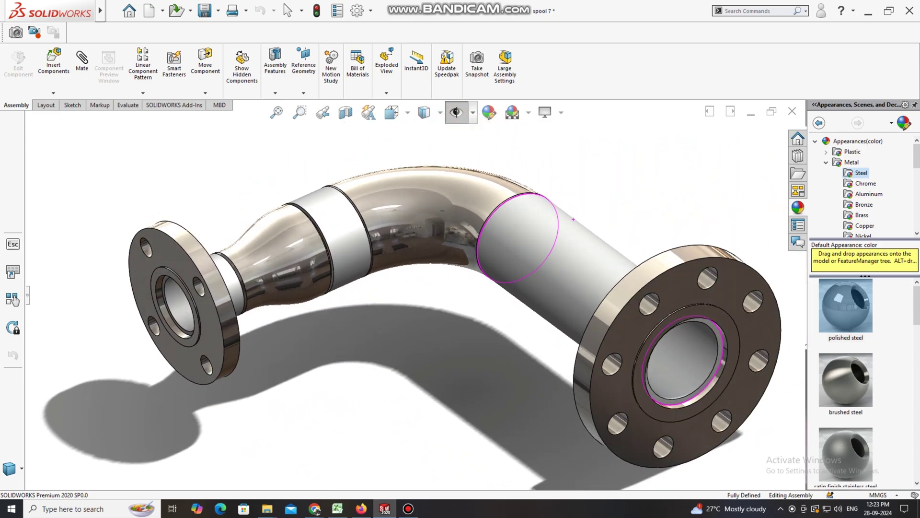
{"action": "scroll", "coordinate": [600, 417], "scroll_direction": "down", "scroll_amount": 1}
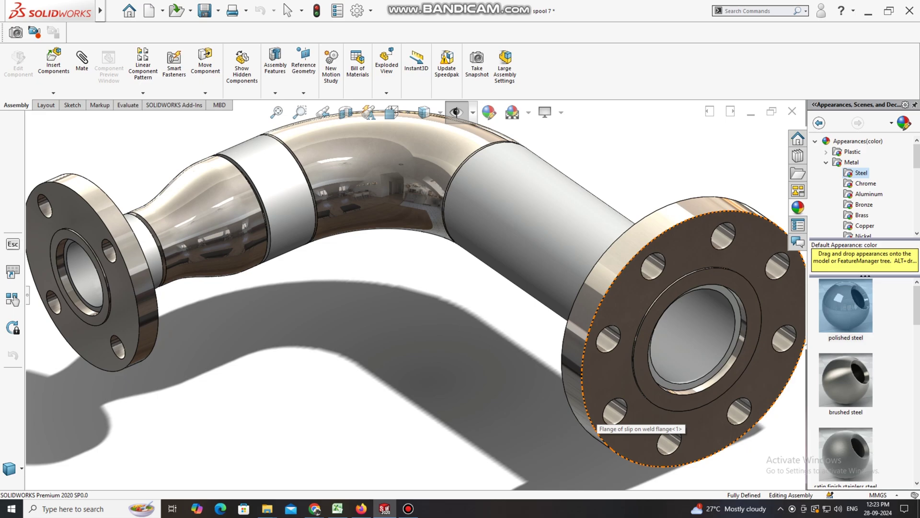
{"action": "middle_click_drag", "start_coordinate": [206, 215], "coordinate": [213, 209]}
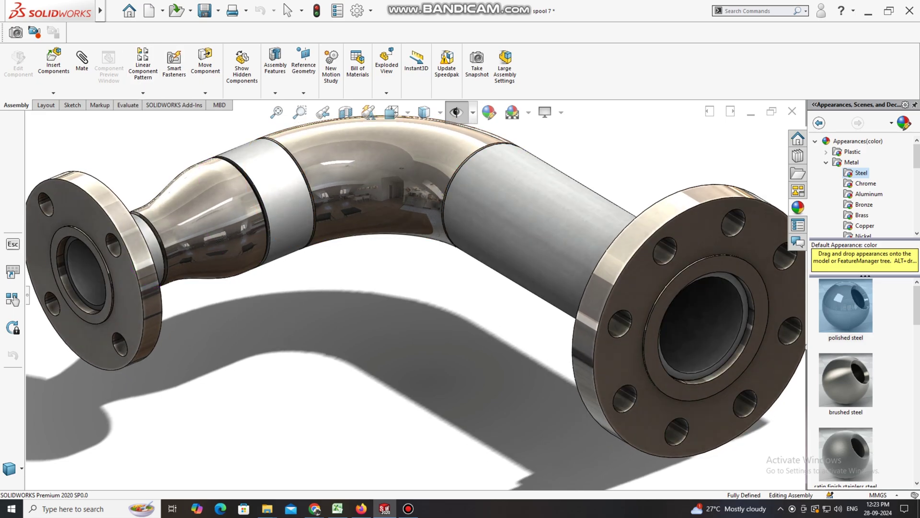
- Create a new assembly without inserting a component and apply the Plain White scene to it
{"action": "key", "text": "alt+f"}
{"action": "key", "text": "Down"}
{"action": "key", "text": "Return"}
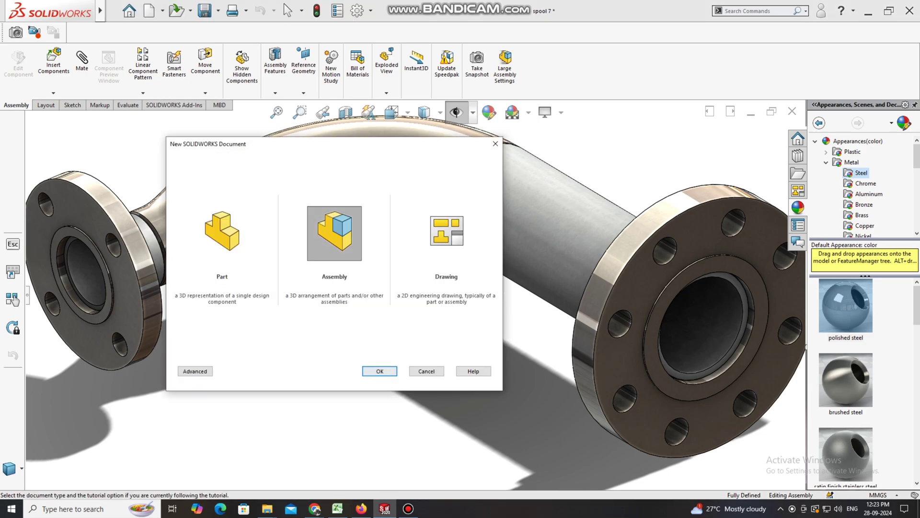
{"action": "key", "text": "Return"}
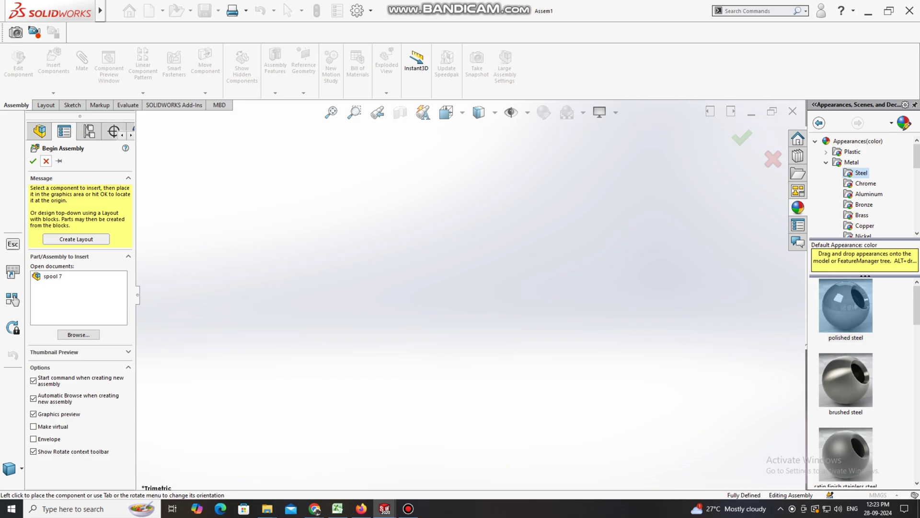
{"action": "left_click", "coordinate": [46, 161]}
{"action": "left_click", "coordinate": [583, 113]}
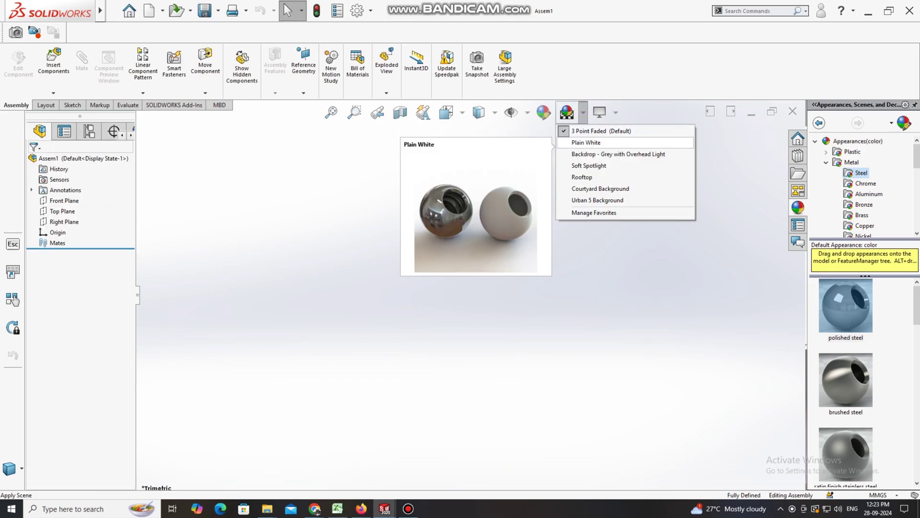
{"action": "left_click", "coordinate": [585, 142]}
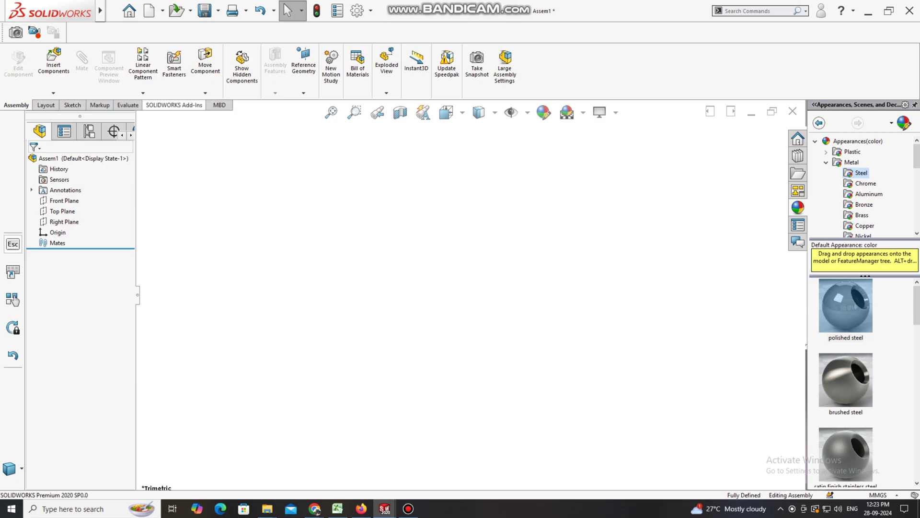
- Enable the Routing add-in and open the piping flanges folder of the routing design library
{"action": "left_click", "coordinate": [174, 105]}
{"action": "left_click", "coordinate": [196, 63]}
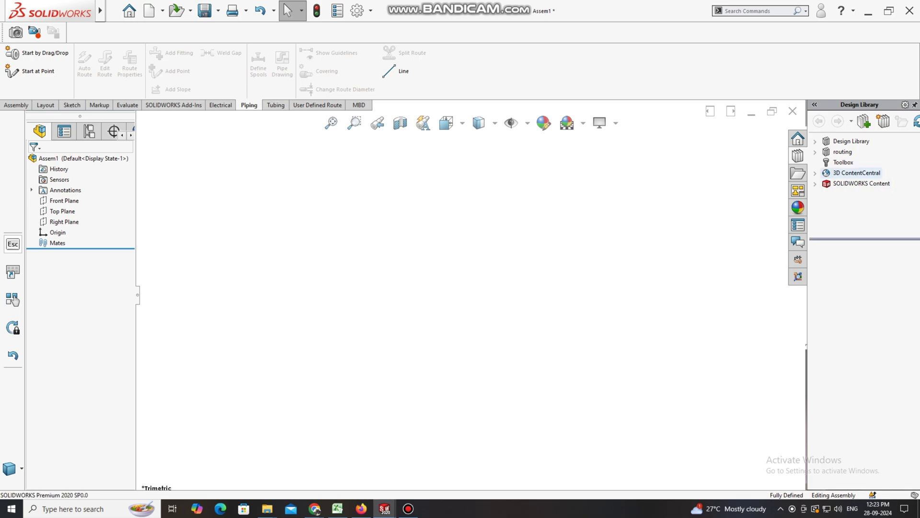
{"action": "left_click", "coordinate": [815, 152]}
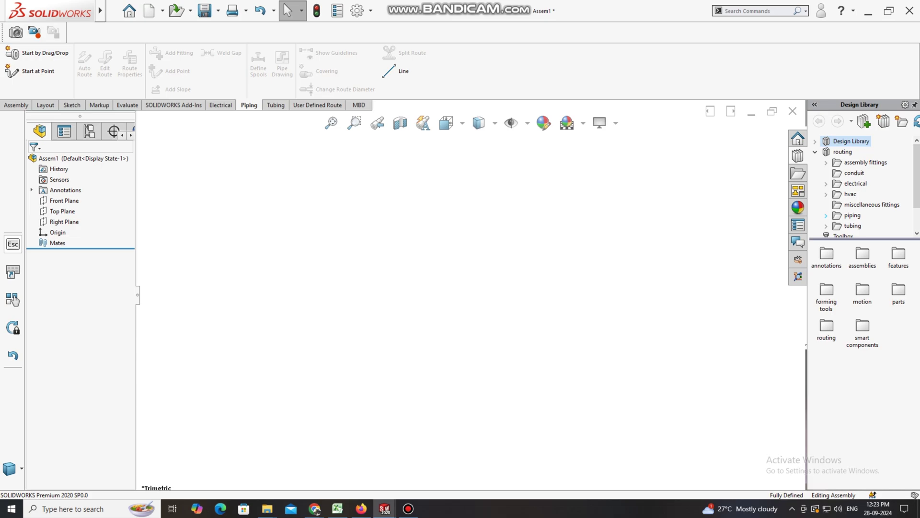
{"action": "left_click", "coordinate": [826, 215]}
{"action": "scroll", "coordinate": [863, 201], "scroll_direction": "down", "scroll_amount": 3}
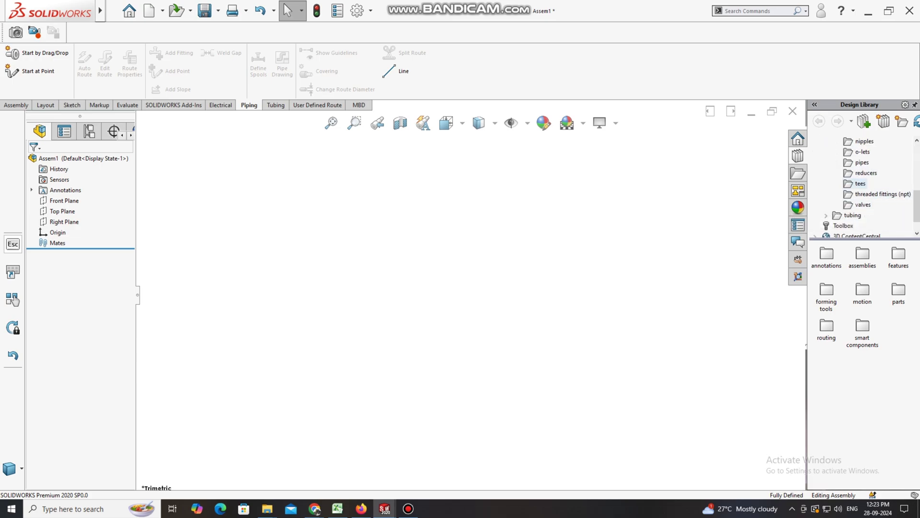
{"action": "scroll", "coordinate": [860, 187], "scroll_direction": "up", "scroll_amount": 1}
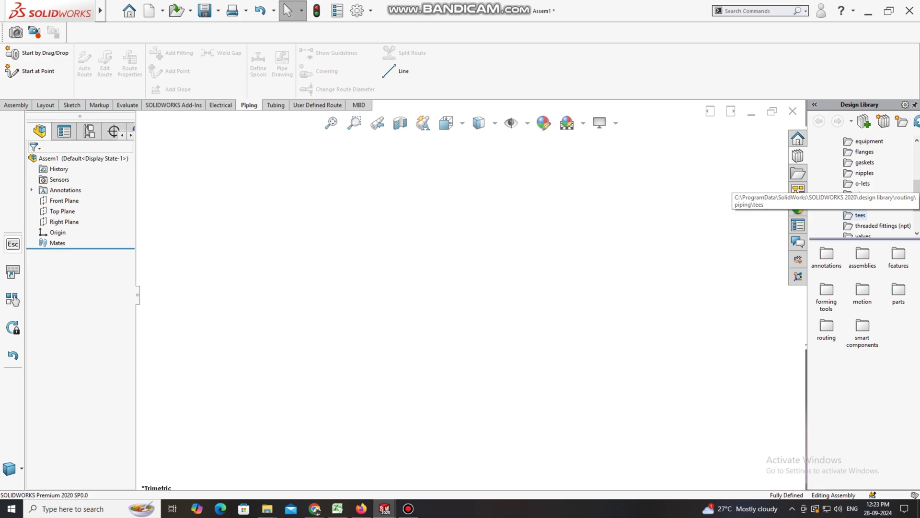
{"action": "left_click", "coordinate": [864, 151]}
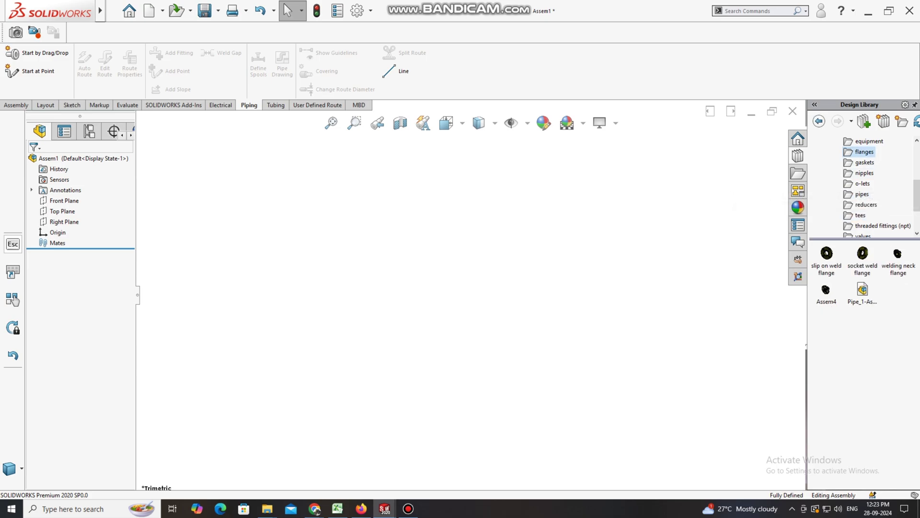
- Place a slip on weld flange in the assembly using the configuration Slip On Flange 300-NPS3
{"action": "mouse_move", "coordinate": [827, 254]}
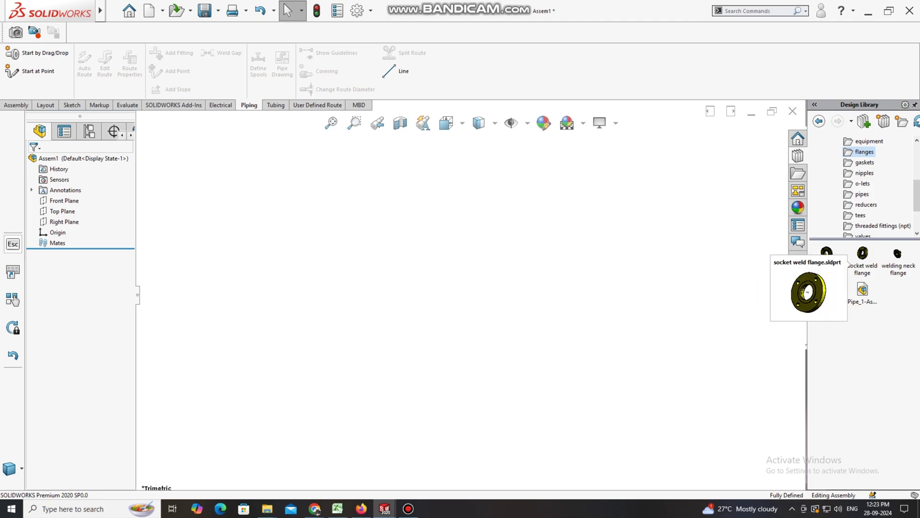
{"action": "left_click_drag", "start_coordinate": [826, 254], "coordinate": [387, 352]}
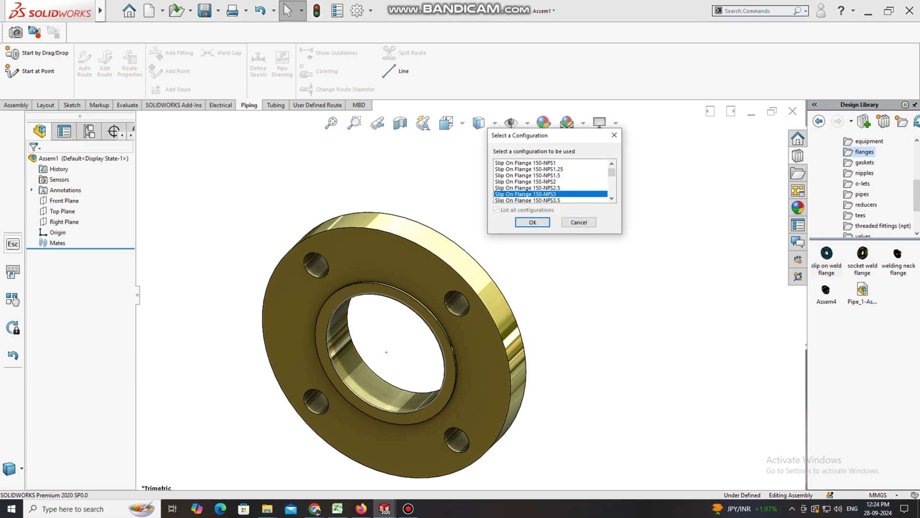
{"action": "scroll", "coordinate": [551, 181], "scroll_direction": "down", "scroll_amount": 1}
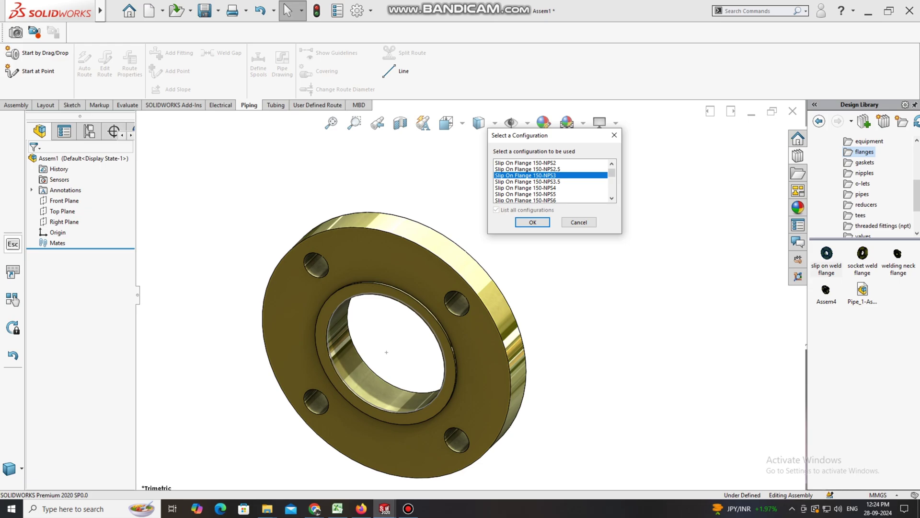
{"action": "scroll", "coordinate": [551, 181], "scroll_direction": "down", "scroll_amount": 4}
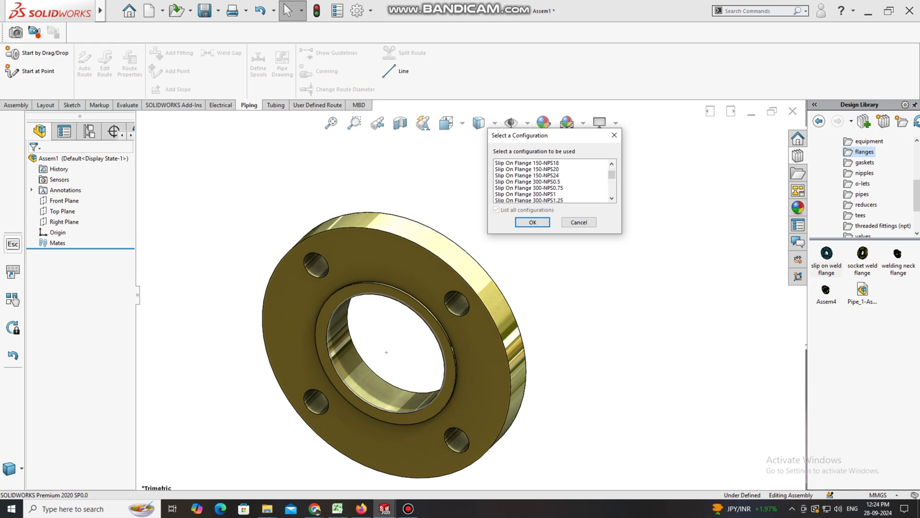
{"action": "scroll", "coordinate": [551, 181], "scroll_direction": "down", "scroll_amount": 2}
{"action": "left_click", "coordinate": [528, 188]}
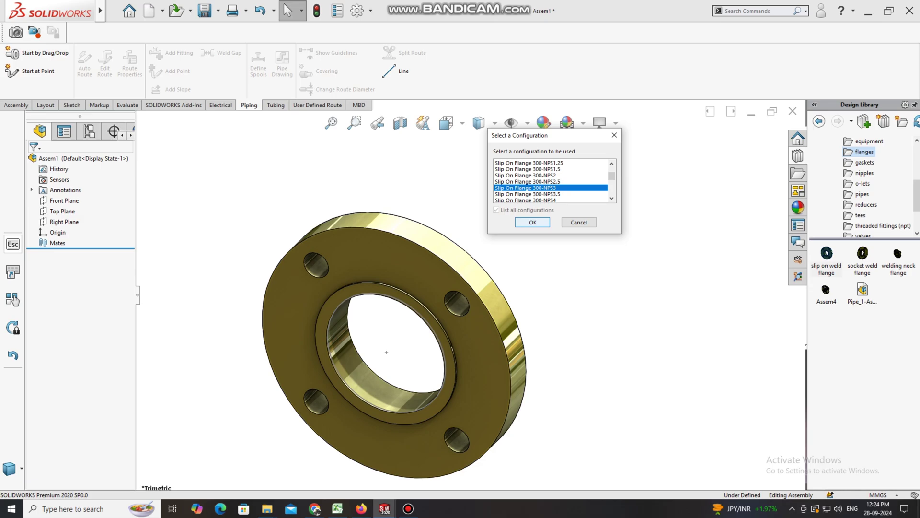
{"action": "left_click", "coordinate": [532, 222]}
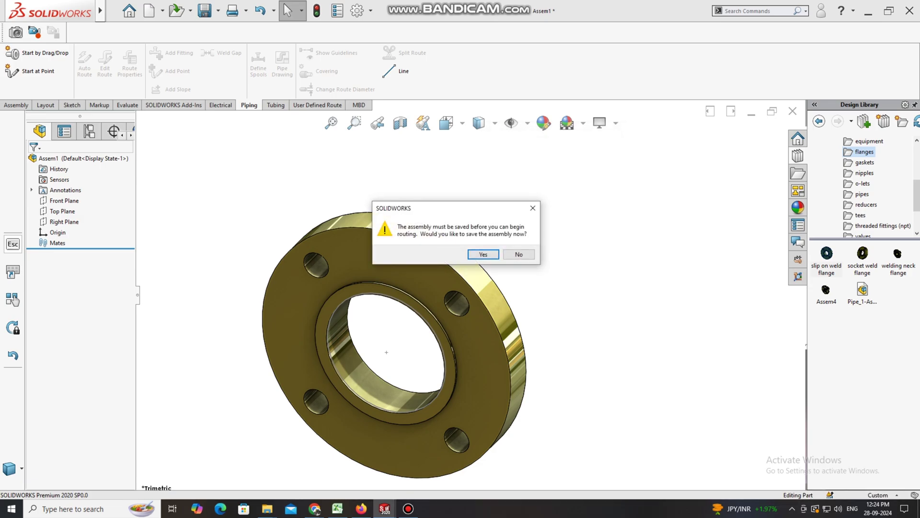
- Save the assembly as Spool 8 on the Desktop together with its modified components
{"action": "left_click", "coordinate": [483, 254]}
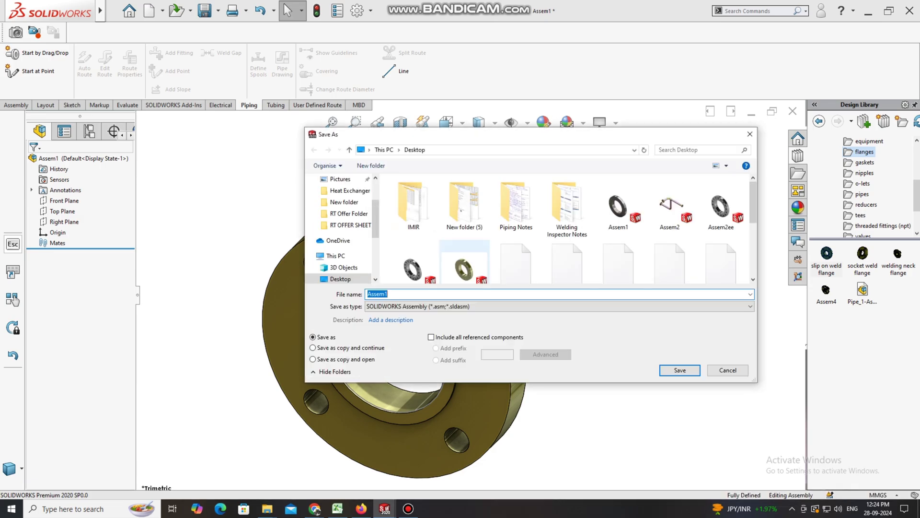
{"action": "type", "text": "S"}
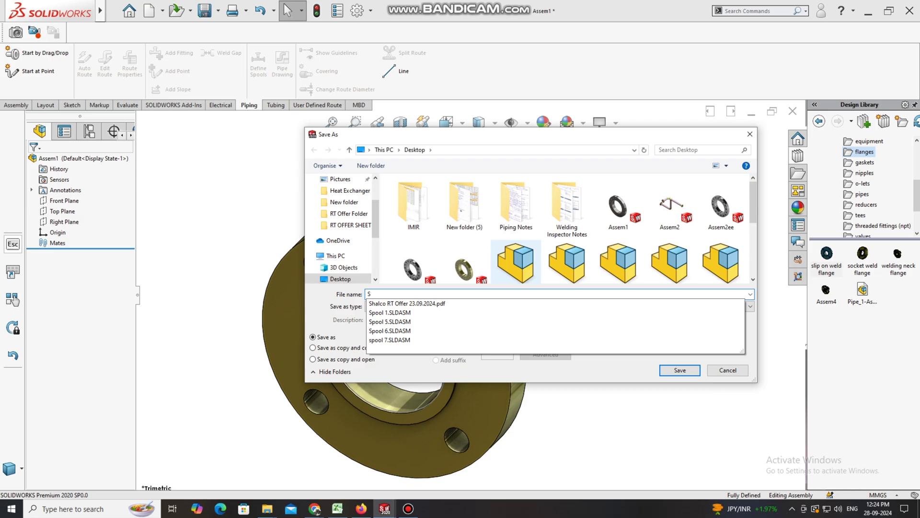
{"action": "type", "text": "pool"}
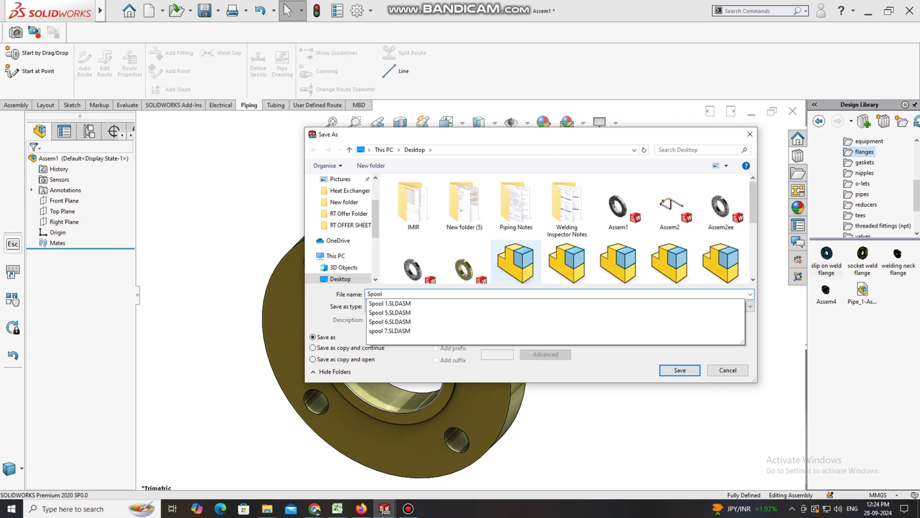
{"action": "type", "text": " 8"}
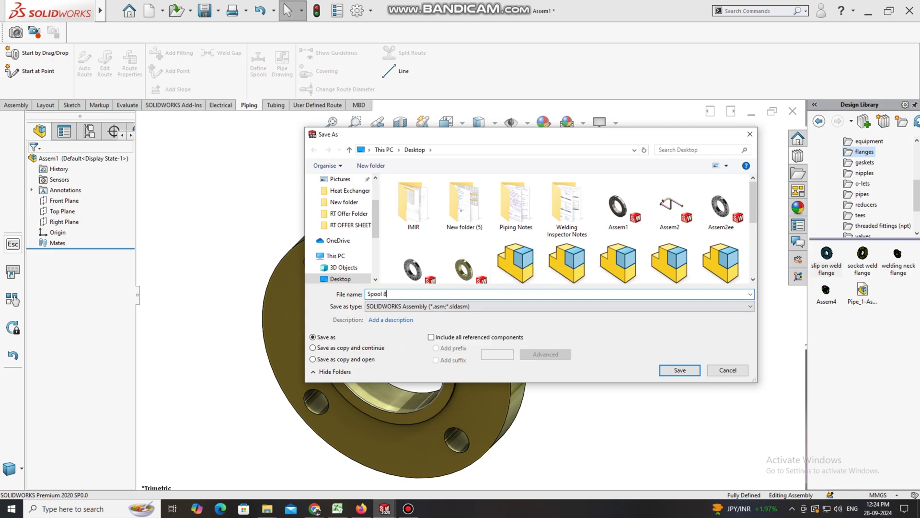
{"action": "key", "text": "Return"}
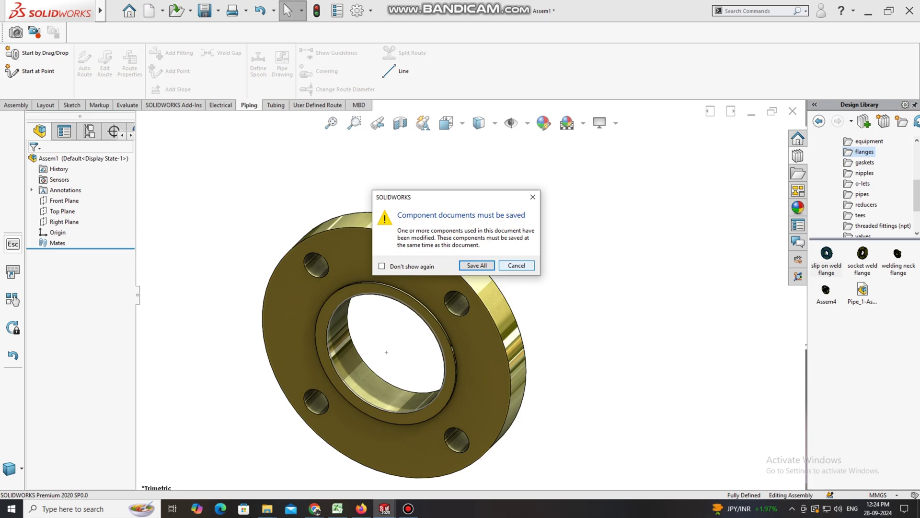
{"action": "key", "text": "Return"}
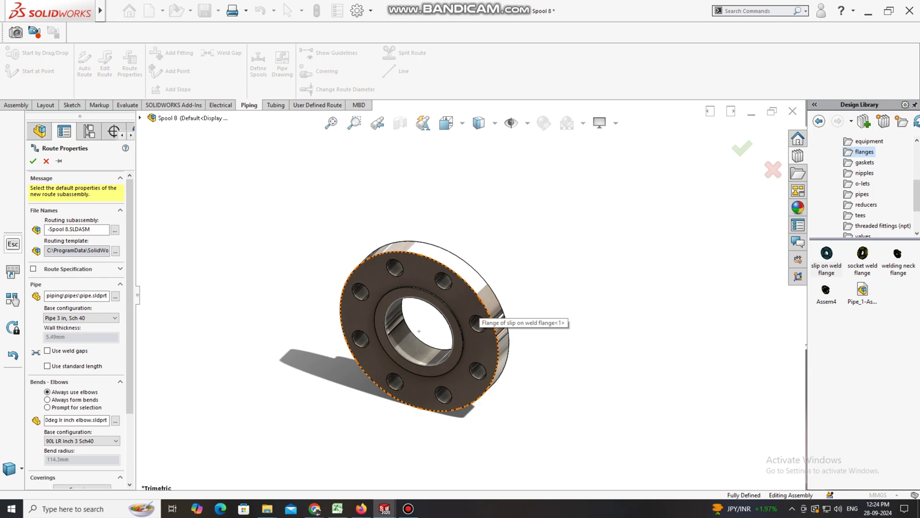
- Accept the route properties with Pipe 3 in, Sch 40 and 90L LR Inch 3 Sch40 elbows, and stretch the pipe stub's end to about Z -326 mm
{"action": "scroll", "coordinate": [483, 485], "scroll_direction": "down", "scroll_amount": 1}
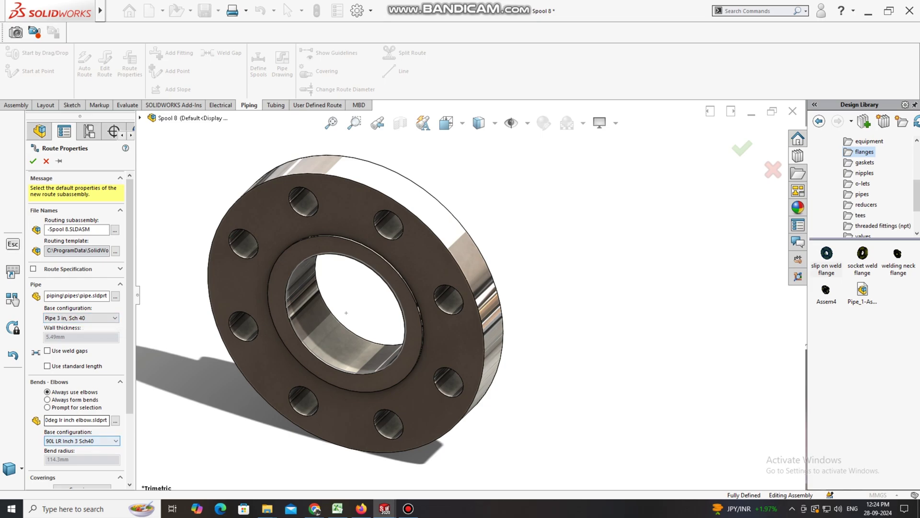
{"action": "left_click", "coordinate": [32, 160]}
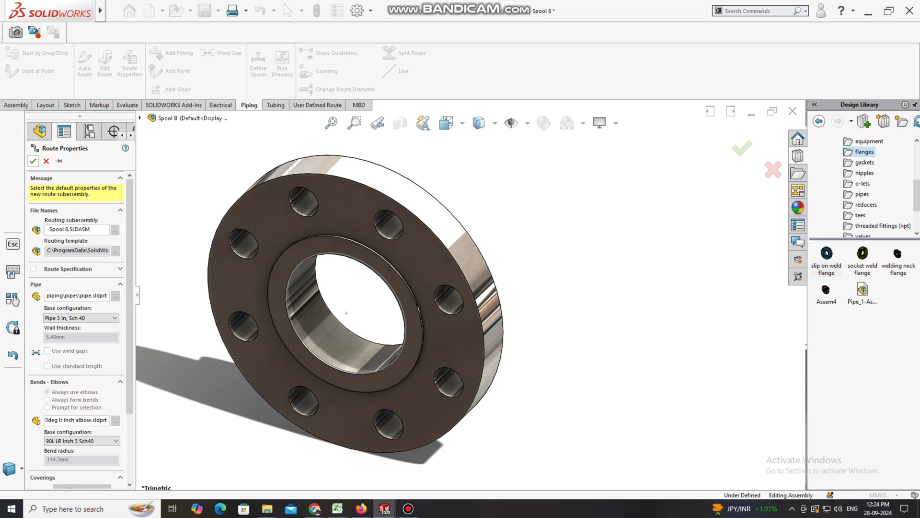
{"action": "scroll", "coordinate": [586, 264], "scroll_direction": "up", "scroll_amount": 1}
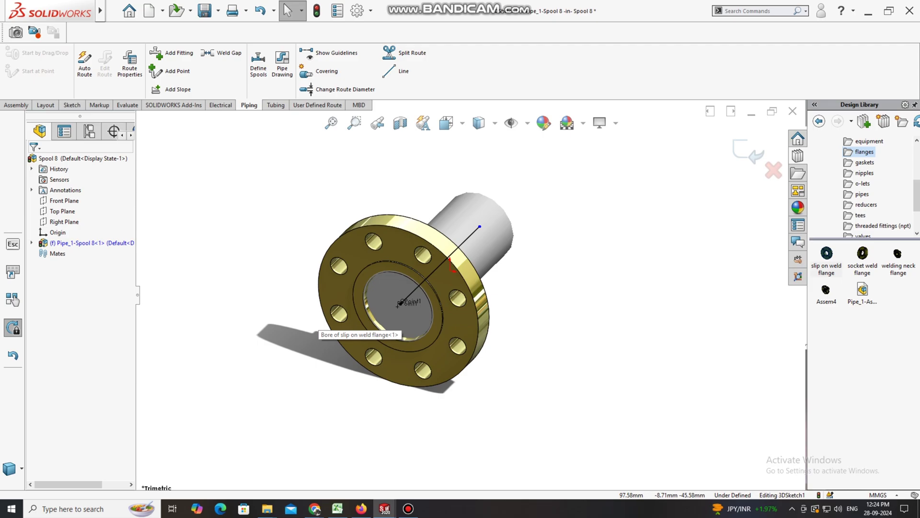
{"action": "scroll", "coordinate": [587, 264], "scroll_direction": "down", "scroll_amount": 1}
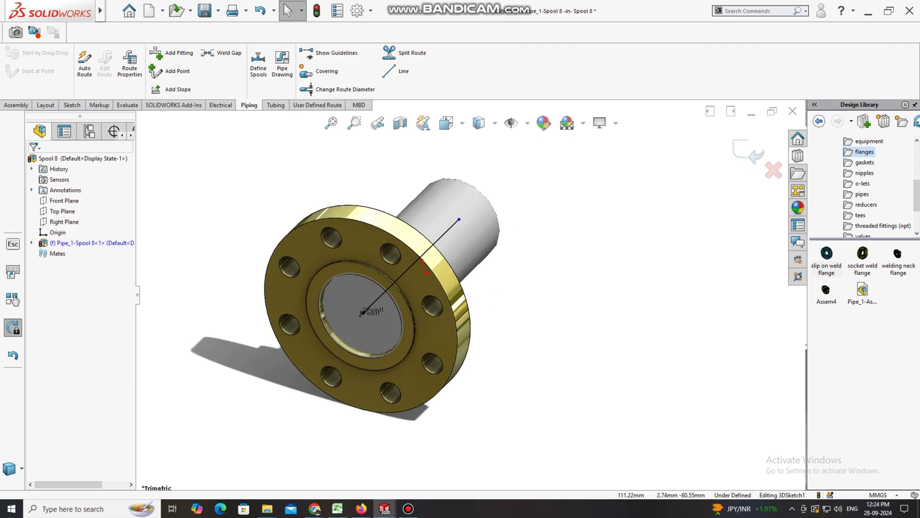
{"action": "mouse_move", "coordinate": [361, 319]}
{"action": "middle_mouse_down"}
{"action": "mouse_move", "coordinate": [377, 311]}
{"action": "mouse_move", "coordinate": [374, 302]}
{"action": "mouse_move", "coordinate": [331, 275]}
{"action": "mouse_move", "coordinate": [333, 314]}
{"action": "mouse_move", "coordinate": [344, 317]}
{"action": "middle_mouse_up"}
{"action": "scroll", "coordinate": [517, 250], "scroll_direction": "up", "scroll_amount": 1}
{"action": "scroll", "coordinate": [517, 251], "scroll_direction": "down", "scroll_amount": 2}
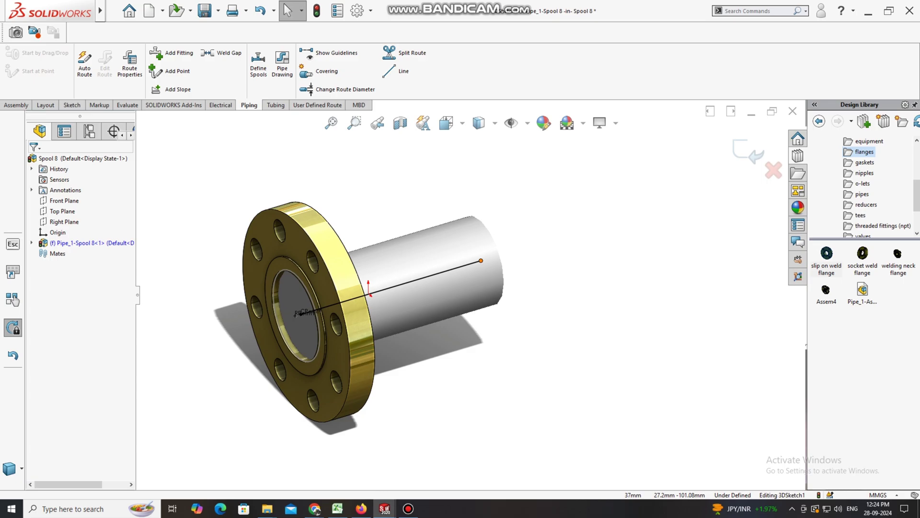
{"action": "left_click_drag", "start_coordinate": [481, 260], "coordinate": [649, 209]}
{"action": "scroll", "coordinate": [623, 235], "scroll_direction": "up", "scroll_amount": 1}
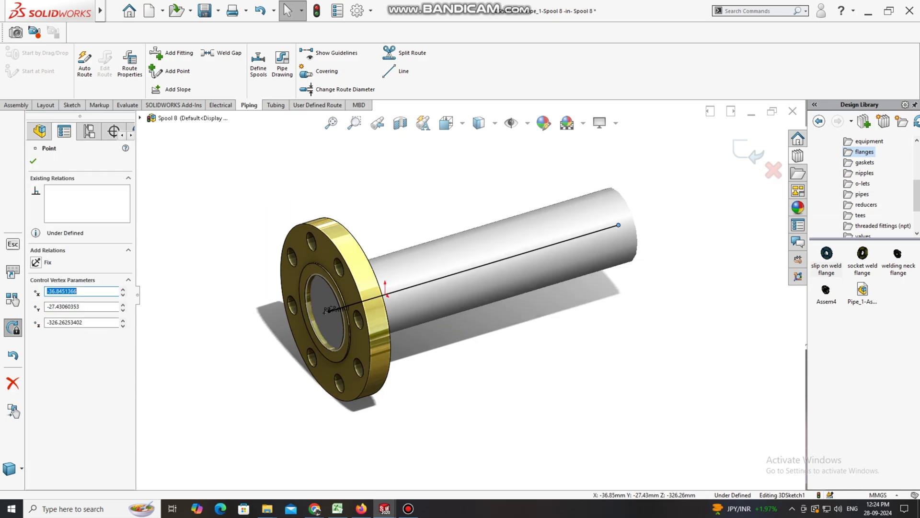
{"action": "scroll", "coordinate": [471, 295], "scroll_direction": "up", "scroll_amount": 2}
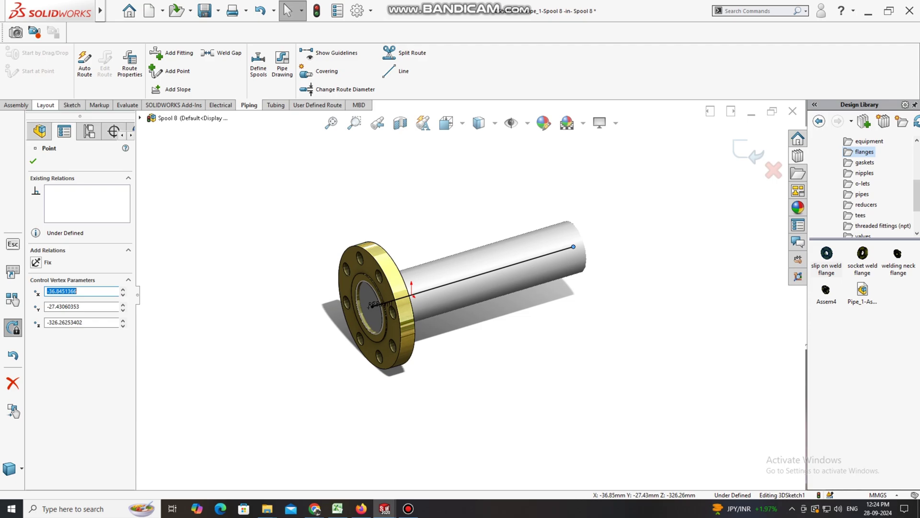
- Sketch a route line about 528 mm long along X from the open end of the pipe stub
{"action": "left_click", "coordinate": [72, 105]}
{"action": "left_click", "coordinate": [76, 52]}
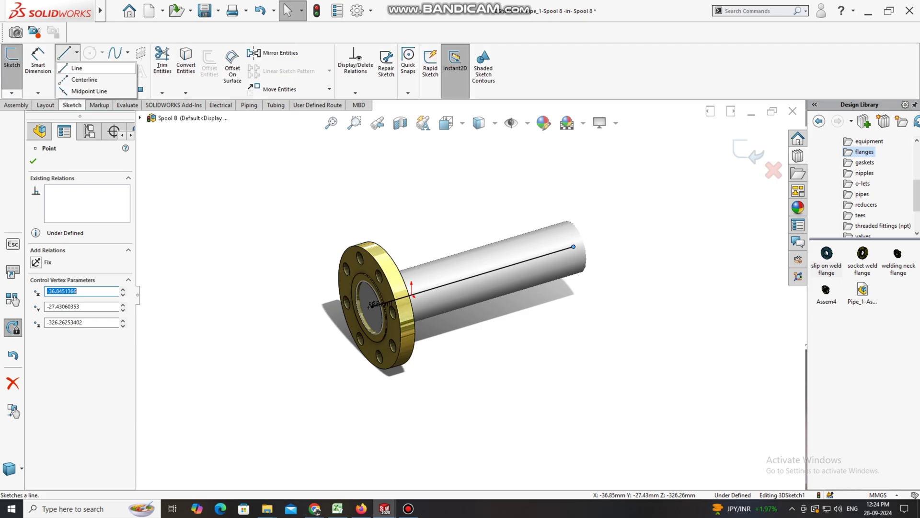
{"action": "left_click", "coordinate": [76, 68]}
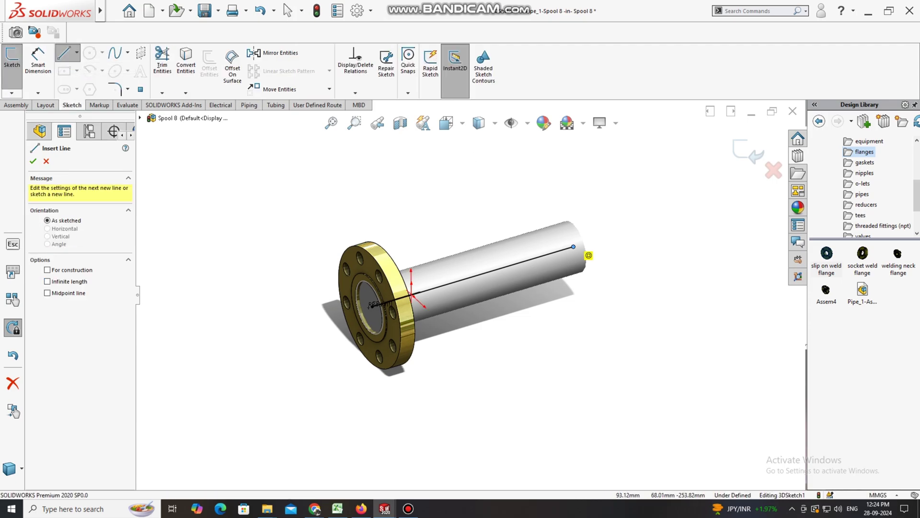
{"action": "left_click", "coordinate": [573, 246]}
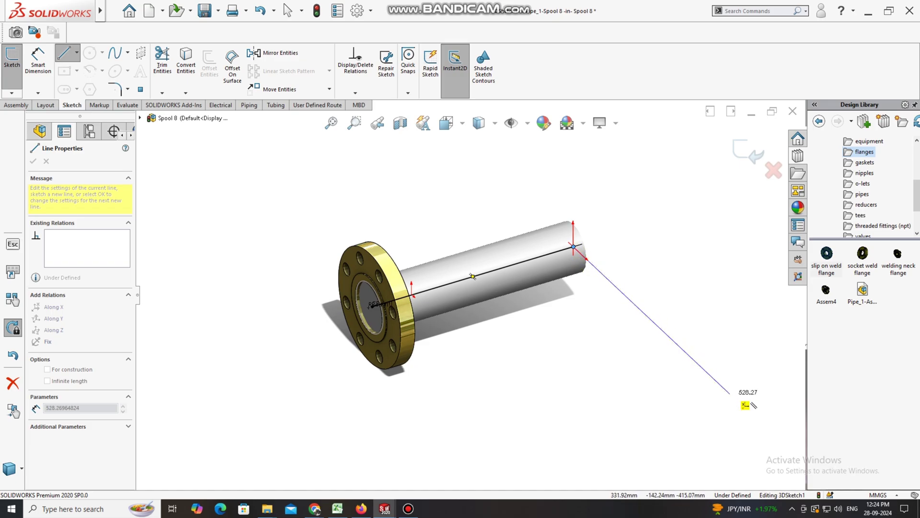
{"action": "left_click", "coordinate": [729, 393]}
{"action": "scroll", "coordinate": [729, 394], "scroll_direction": "up", "scroll_amount": 2}
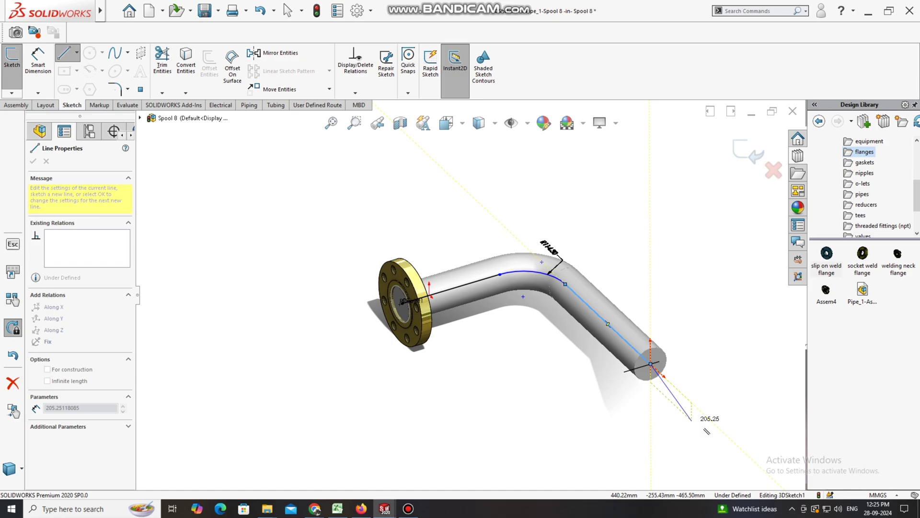
{"action": "key", "text": "Escape"}
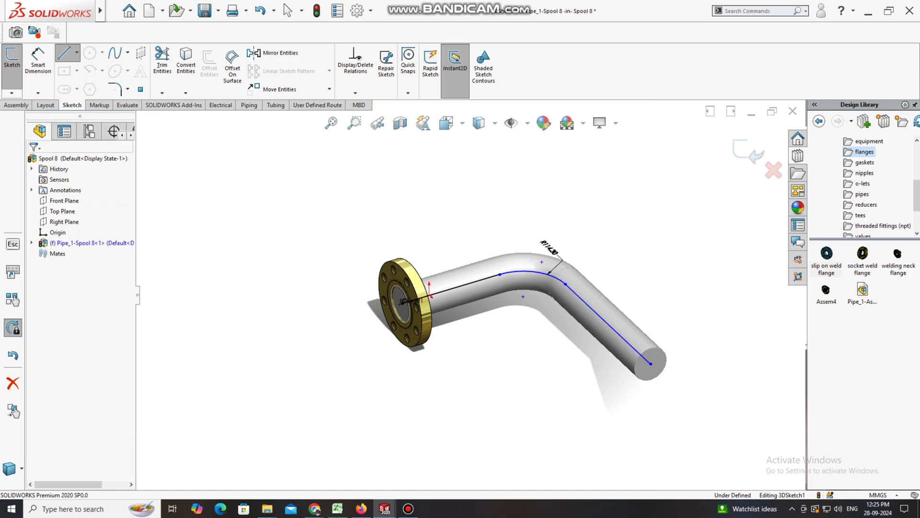
- Place a reducer from the reducers folder on the open pipe end using the configuration REDUCER 3 x 2 SCH 40
{"action": "scroll", "coordinate": [647, 393], "scroll_direction": "up", "scroll_amount": 1}
{"action": "scroll", "coordinate": [641, 393], "scroll_direction": "down", "scroll_amount": 1}
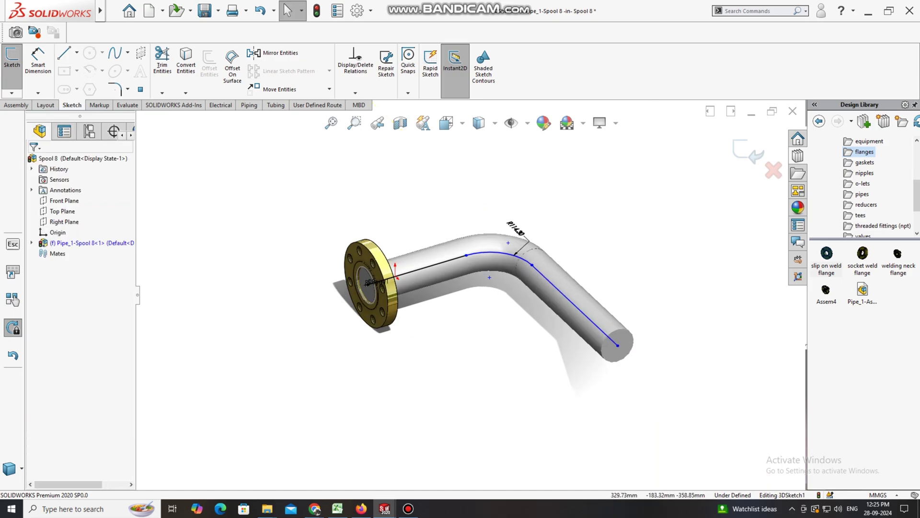
{"action": "scroll", "coordinate": [625, 385], "scroll_direction": "down", "scroll_amount": 1}
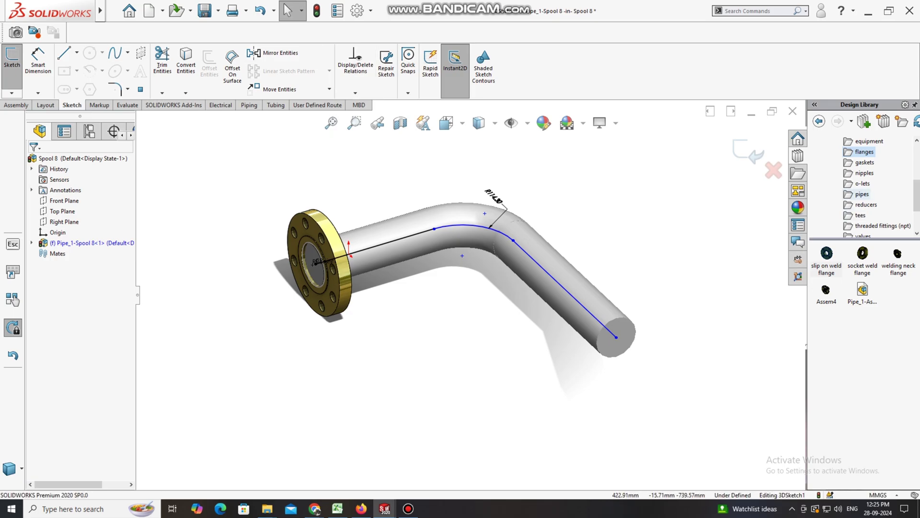
{"action": "left_click", "coordinate": [865, 205]}
{"action": "left_click_drag", "start_coordinate": [863, 253], "coordinate": [616, 337]}
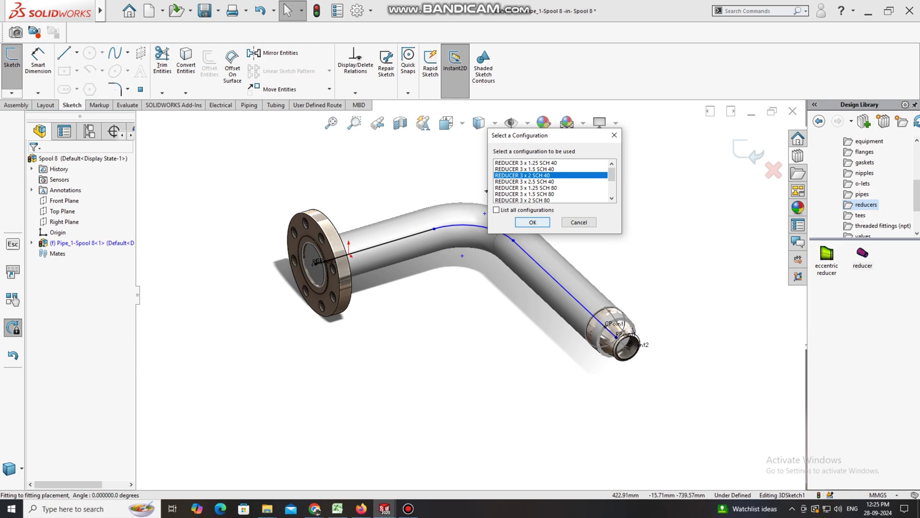
{"action": "left_click", "coordinate": [532, 222]}
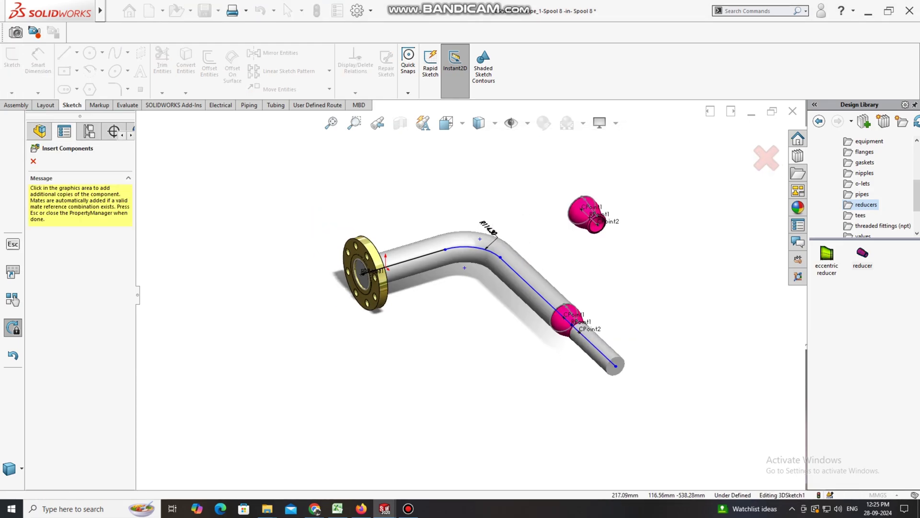
{"action": "key", "text": "Escape"}
- Place a slip on weld flange at the reduced pipe's open end using the configuration Slip On Flange 150-NPS2
{"action": "scroll", "coordinate": [612, 368], "scroll_direction": "down", "scroll_amount": 2}
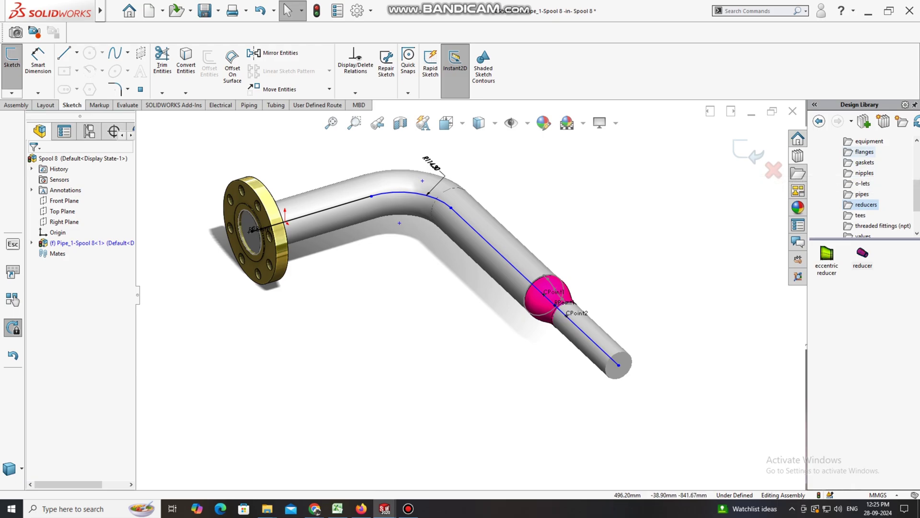
{"action": "left_click", "coordinate": [864, 152]}
{"action": "left_click_drag", "start_coordinate": [826, 252], "coordinate": [619, 364]}
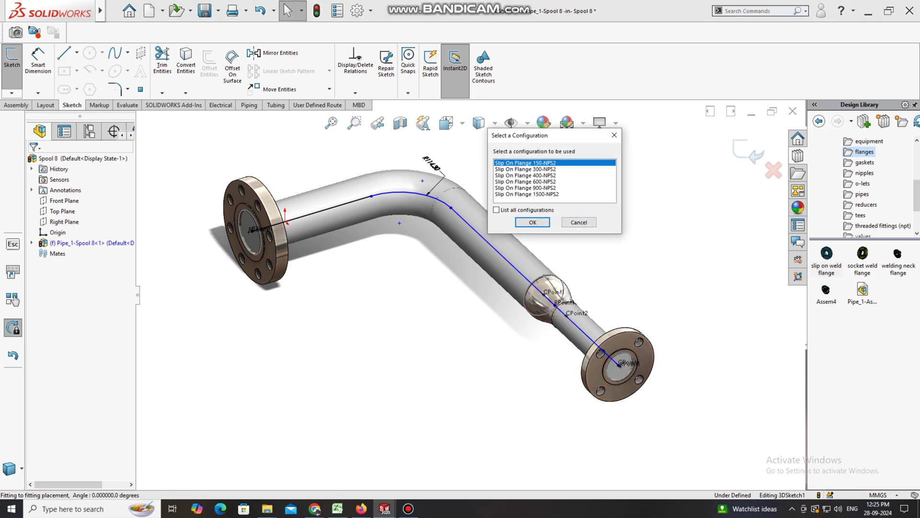
{"action": "left_click", "coordinate": [532, 222]}
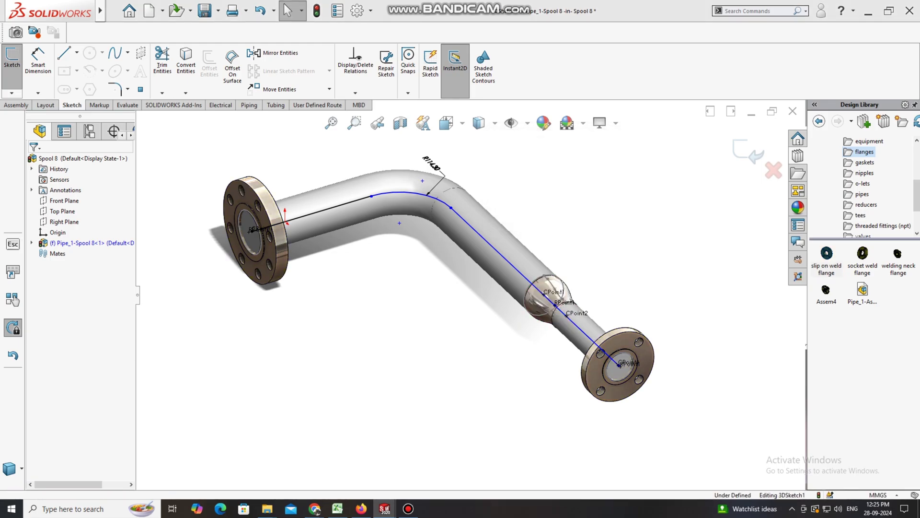
{"action": "scroll", "coordinate": [471, 296], "scroll_direction": "up", "scroll_amount": 3}
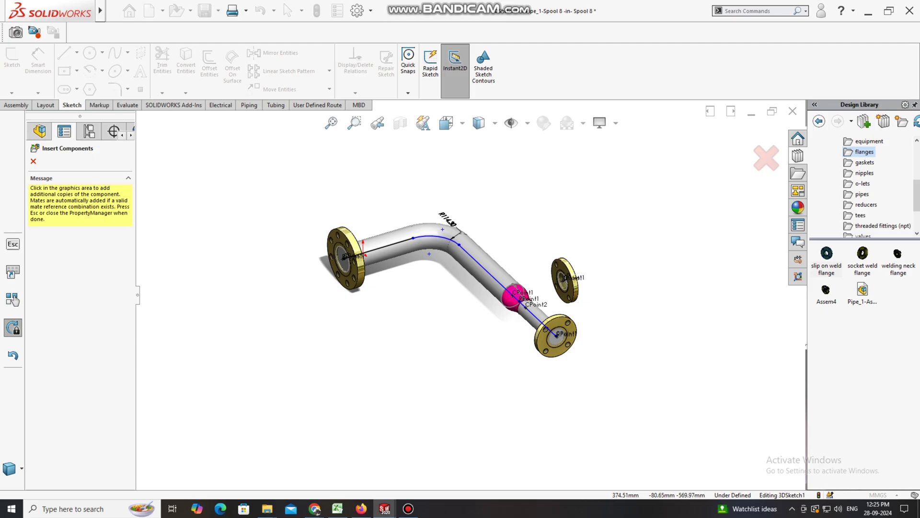
{"action": "key", "text": "Escape"}
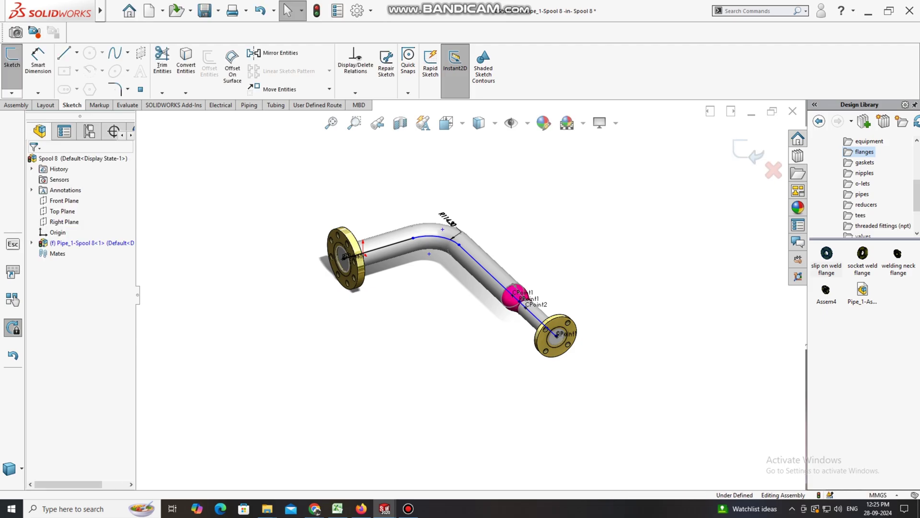
- Dimension the distance from the 3-inch flange's outer face to the elbow's virtual corner point
{"action": "mouse_move", "coordinate": [564, 279]}
{"action": "middle_mouse_down"}
{"action": "mouse_move", "coordinate": [547, 269]}
{"action": "mouse_move", "coordinate": [555, 288]}
{"action": "middle_mouse_up"}
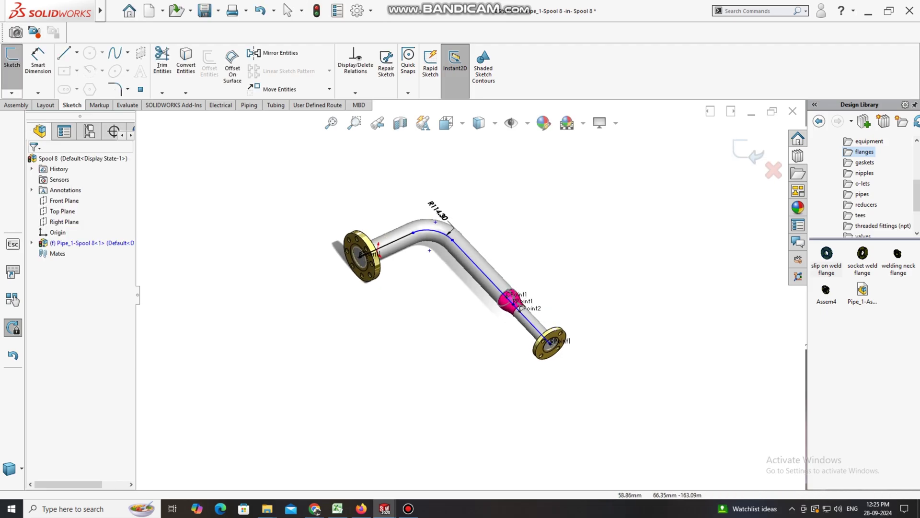
{"action": "scroll", "coordinate": [380, 212], "scroll_direction": "down", "scroll_amount": 6}
{"action": "scroll", "coordinate": [380, 211], "scroll_direction": "up", "scroll_amount": 1}
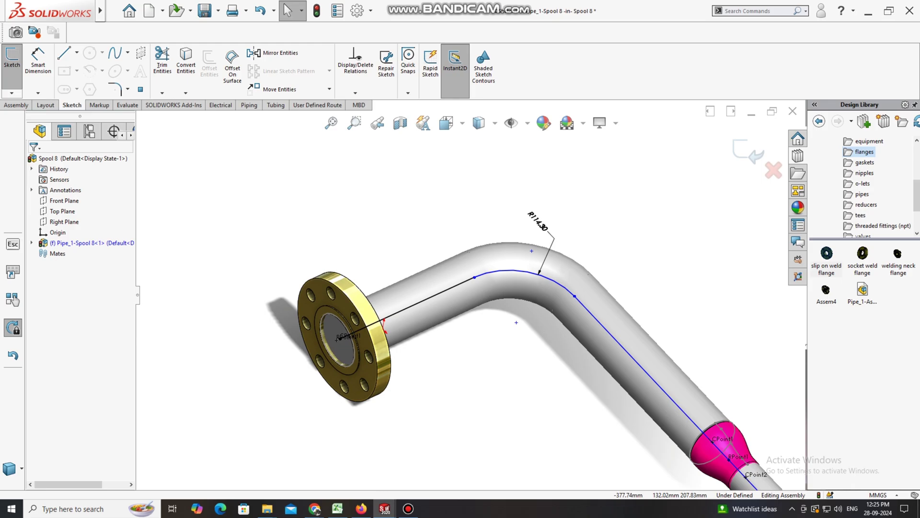
{"action": "left_click", "coordinate": [37, 65]}
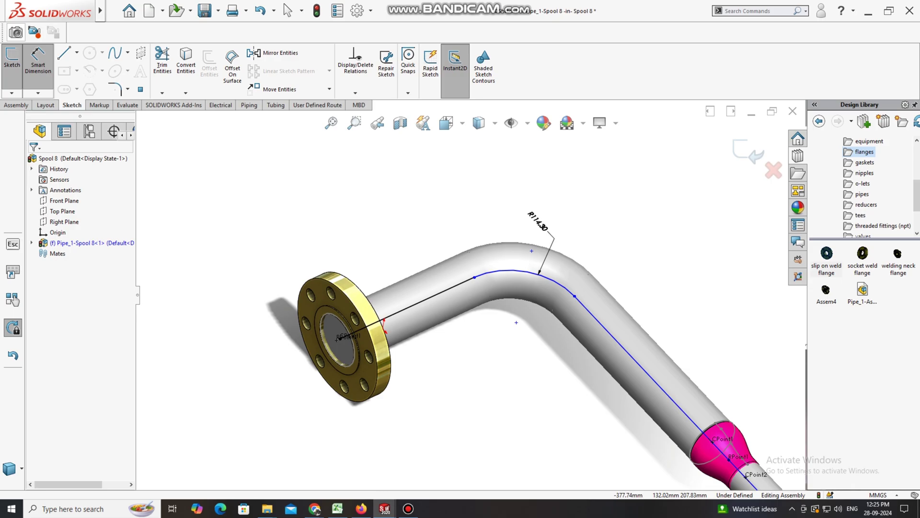
{"action": "scroll", "coordinate": [480, 301], "scroll_direction": "up", "scroll_amount": 2}
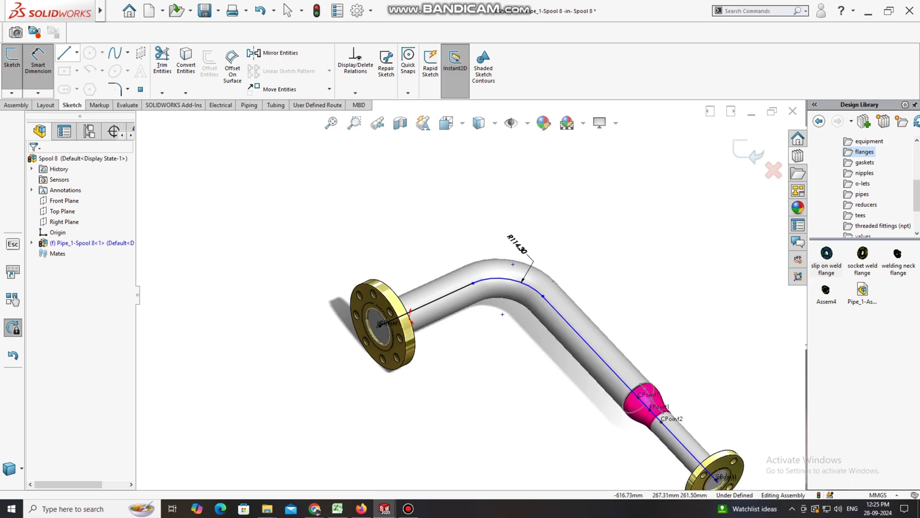
{"action": "scroll", "coordinate": [360, 331], "scroll_direction": "down", "scroll_amount": 4}
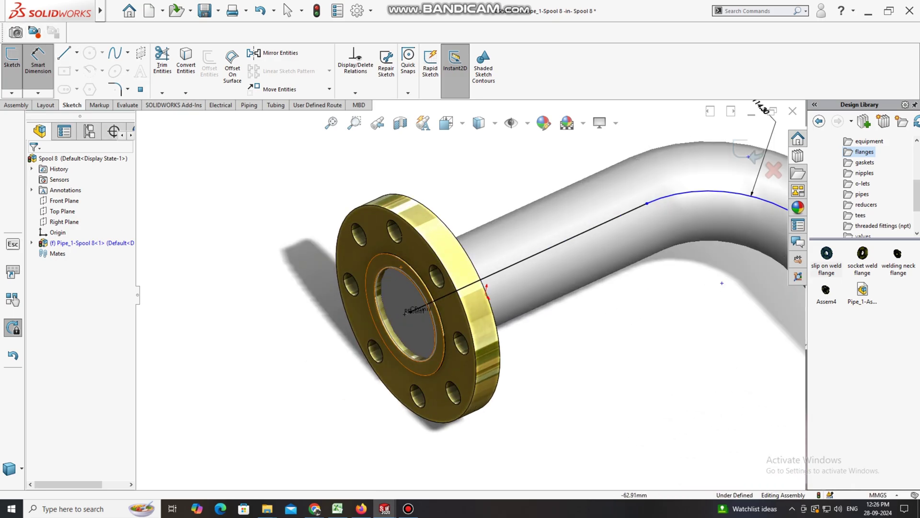
{"action": "left_click", "coordinate": [381, 329]}
{"action": "scroll", "coordinate": [381, 328], "scroll_direction": "up", "scroll_amount": 3}
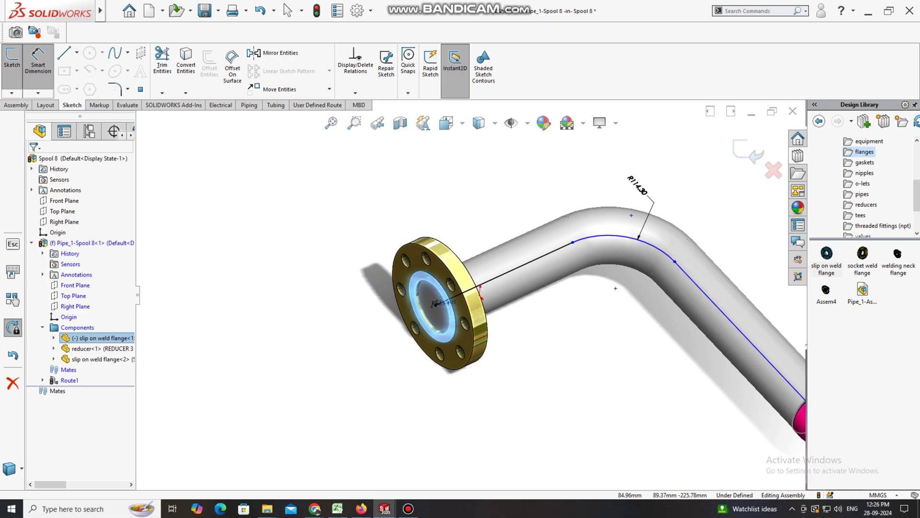
{"action": "left_click", "coordinate": [631, 216]}
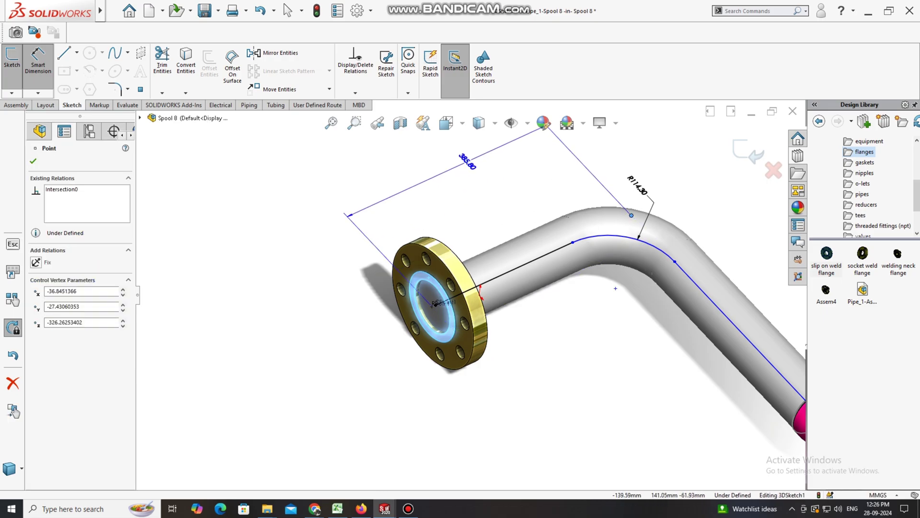
{"action": "scroll", "coordinate": [474, 177], "scroll_direction": "up", "scroll_amount": 1}
{"action": "middle_click_drag", "start_coordinate": [474, 191], "coordinate": [443, 204]}
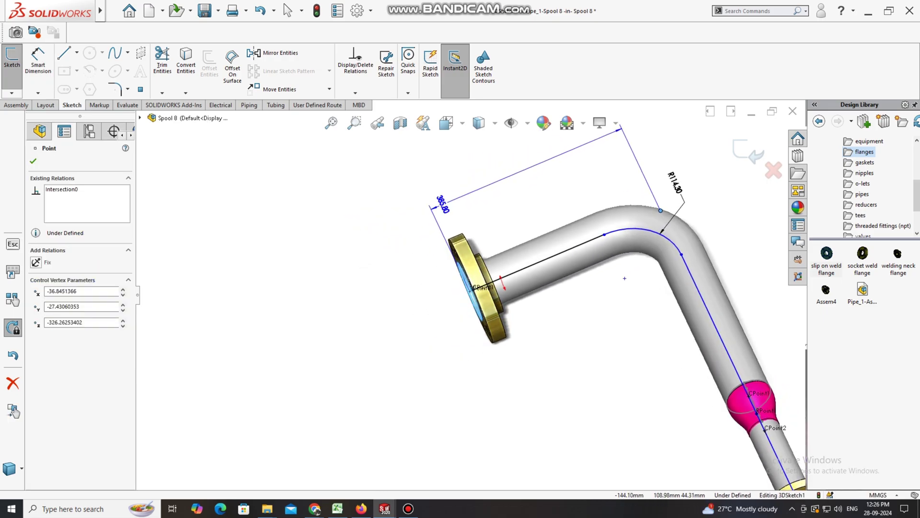
{"action": "key", "text": "d"}
{"action": "left_click", "coordinate": [535, 177]}
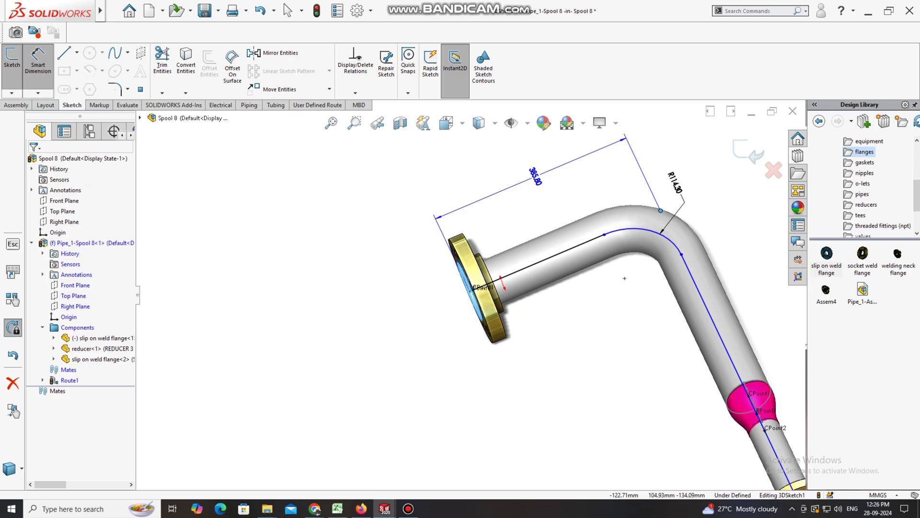
- Set the distance from the 3-inch flange's face to the elbow's corner point to 469 mm
{"action": "scroll", "coordinate": [753, 192], "scroll_direction": "down", "scroll_amount": 1}
{"action": "middle_click_drag", "start_coordinate": [598, 295], "coordinate": [567, 315]}
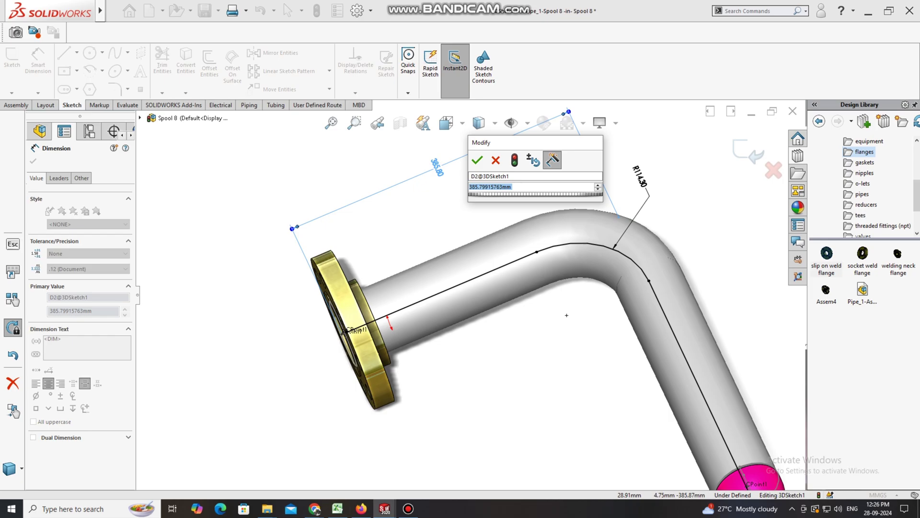
{"action": "type", "text": "4"}
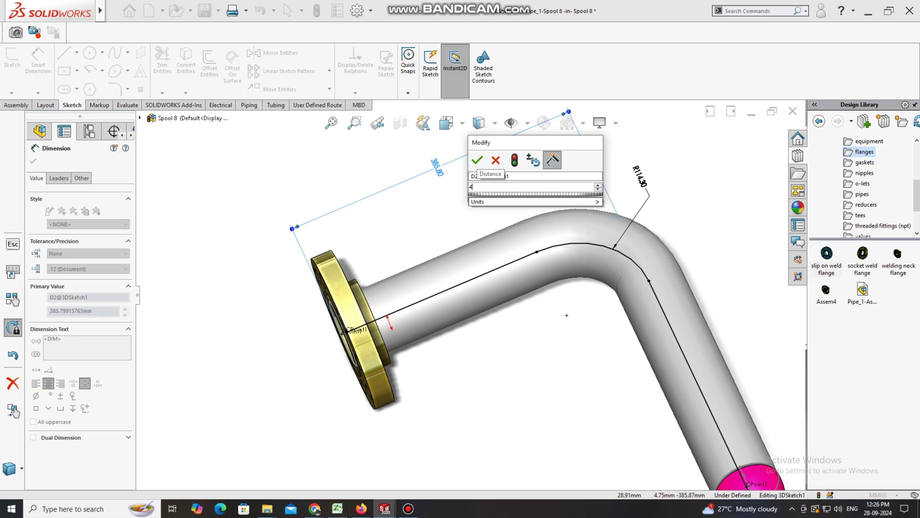
{"action": "type", "text": "69"}
{"action": "key", "text": "Return"}
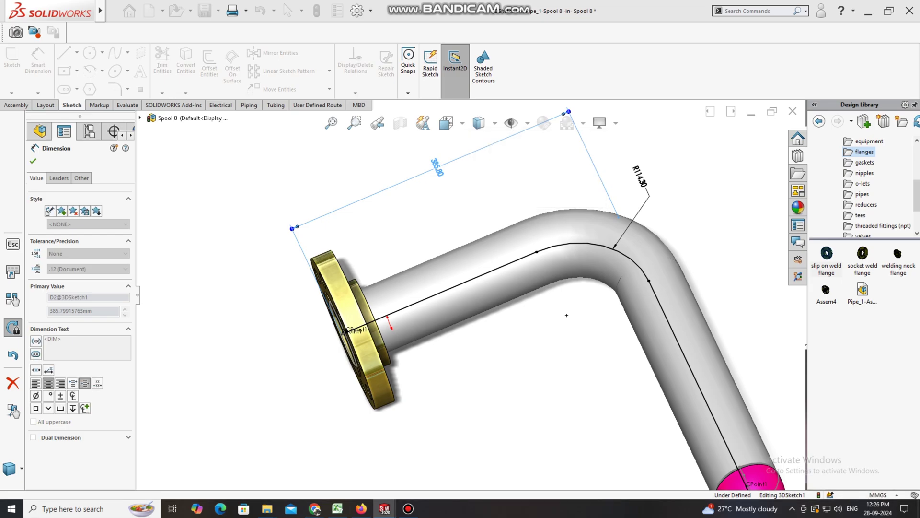
{"action": "key", "text": "Escape"}
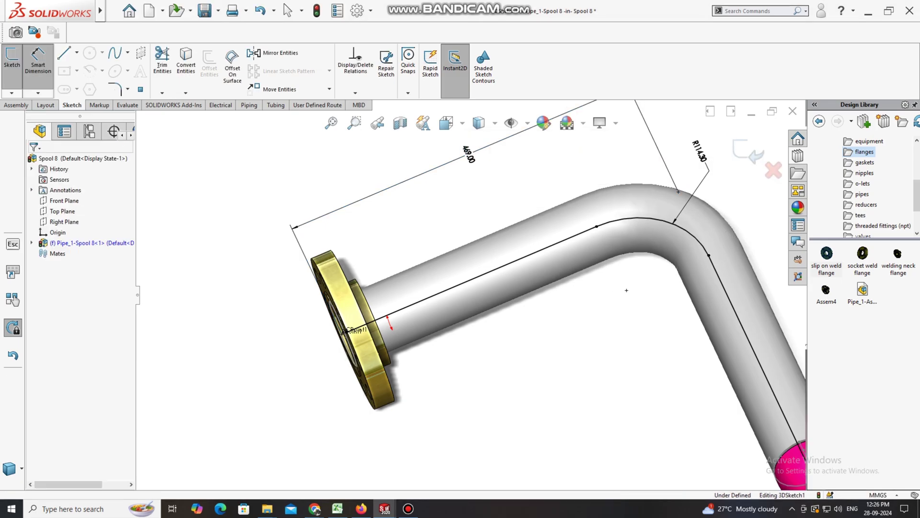
- Dimension the distance from the elbow's virtual corner point to the outer face of the 2-inch flange
{"action": "scroll", "coordinate": [472, 296], "scroll_direction": "up", "scroll_amount": 5}
{"action": "middle_click_drag", "start_coordinate": [533, 293], "coordinate": [453, 299]}
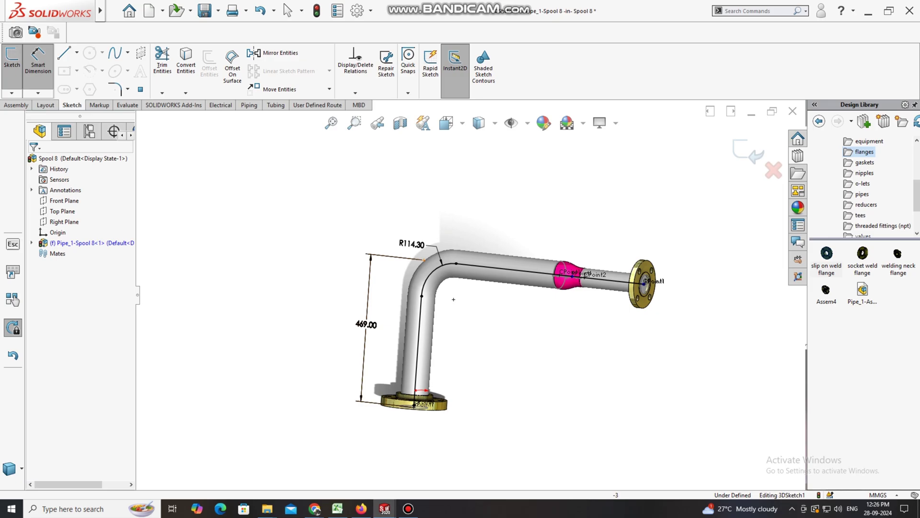
{"action": "left_click", "coordinate": [644, 283]}
{"action": "scroll", "coordinate": [644, 283], "scroll_direction": "down", "scroll_amount": 6}
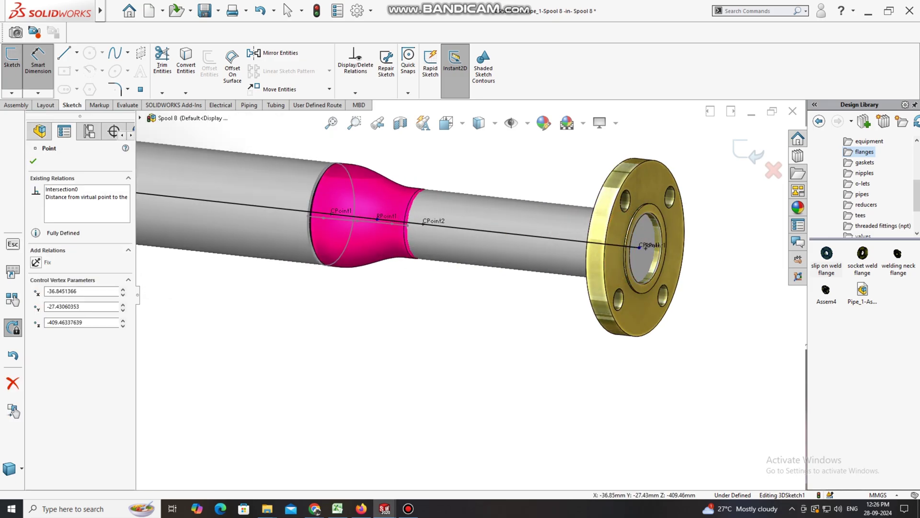
{"action": "scroll", "coordinate": [468, 296], "scroll_direction": "up", "scroll_amount": 6}
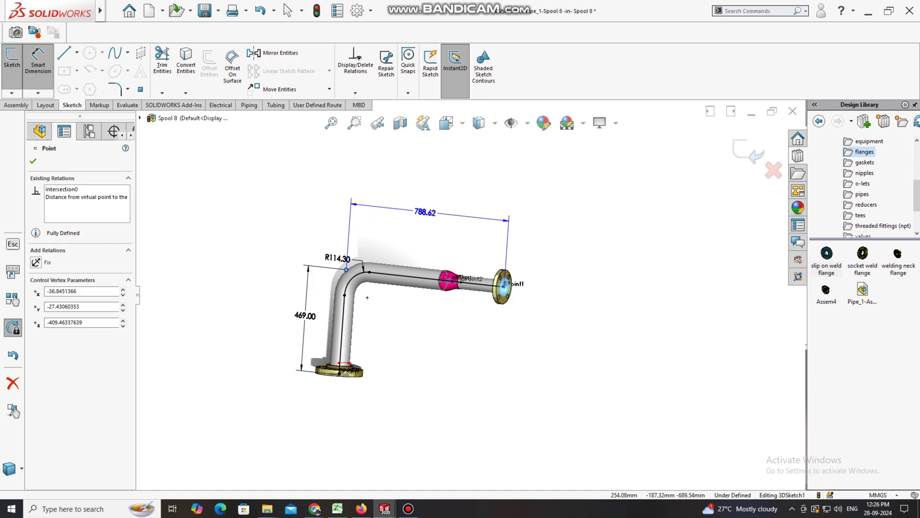
{"action": "left_click", "coordinate": [425, 212]}
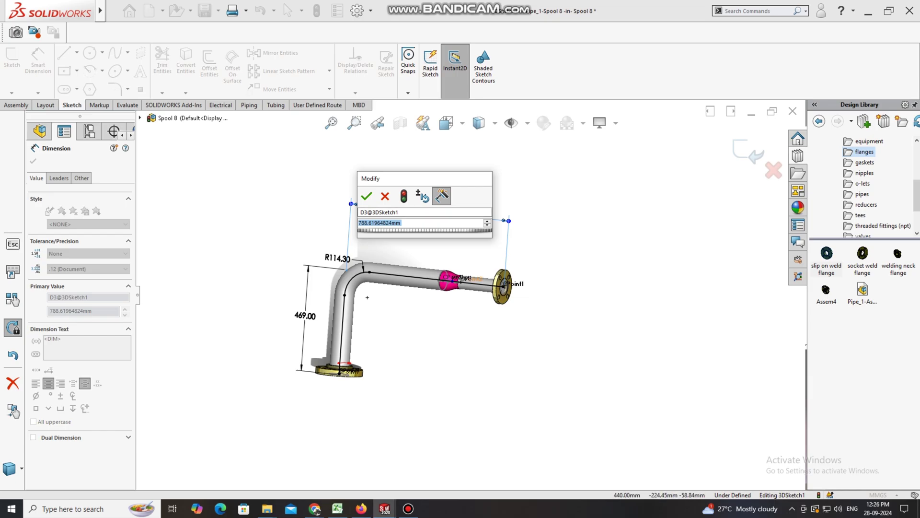
- Try setting the distance from the elbow's corner point to the 2-inch flange to 469 mm, and undo the change
{"action": "type", "text": "469"}
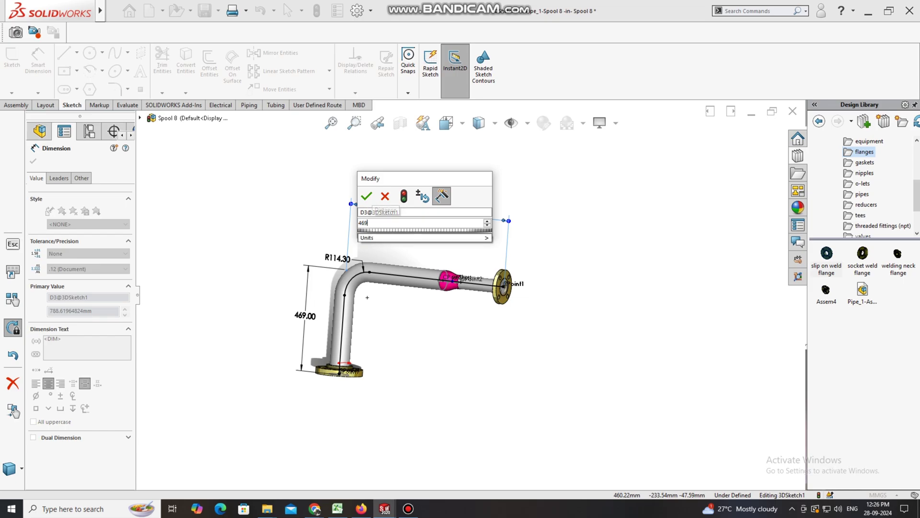
{"action": "key", "text": "Return"}
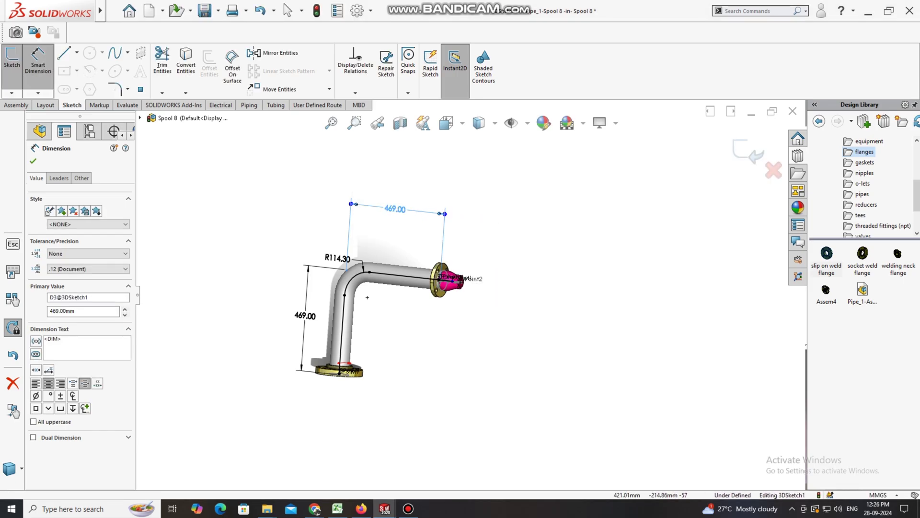
{"action": "key", "text": "Escape"}
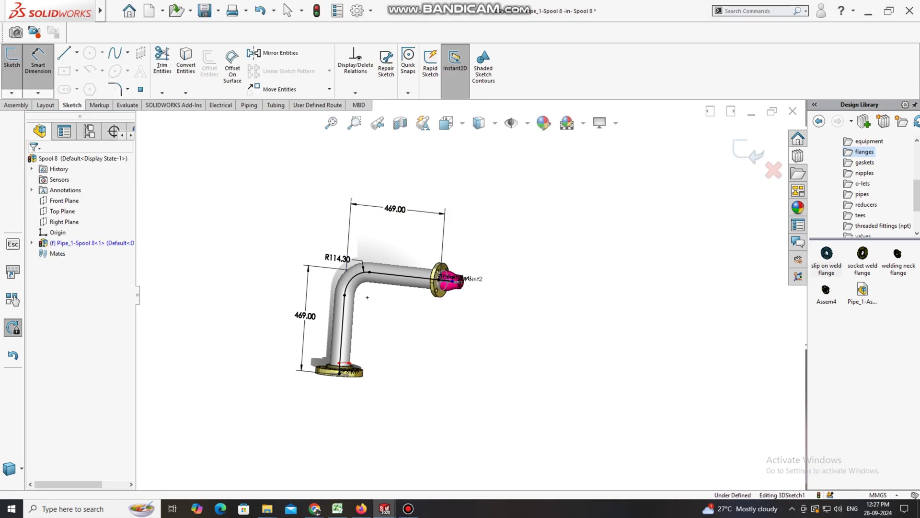
{"action": "key", "text": "ctrl+z"}
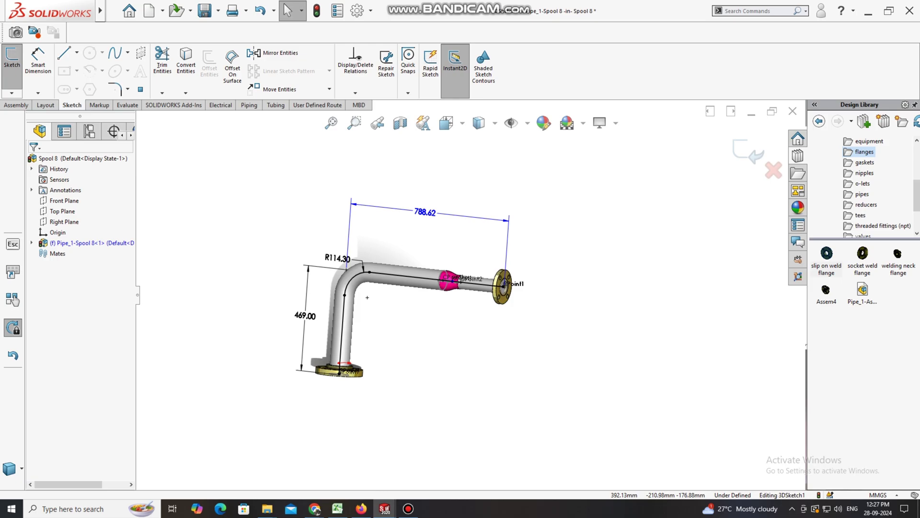
- Set the distance from the 3-inch flange's outer face to the elbow's corner point to 387 mm
{"action": "left_click", "coordinate": [478, 284]}
{"action": "key", "text": "Escape"}
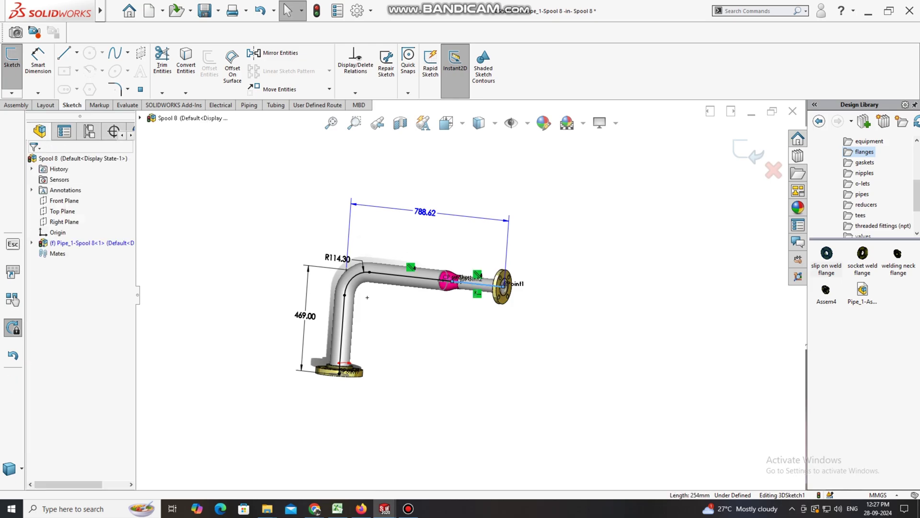
{"action": "double_click", "coordinate": [305, 315]}
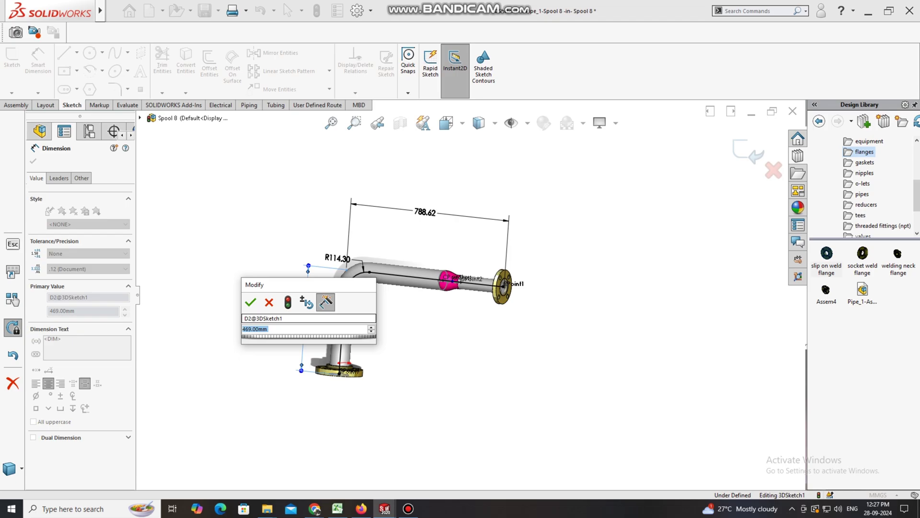
{"action": "type", "text": "387"}
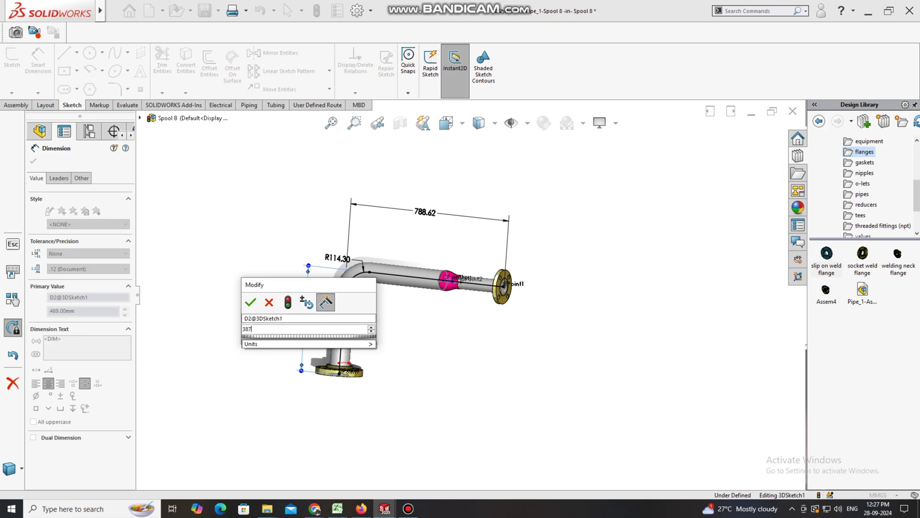
{"action": "key", "text": "Return"}
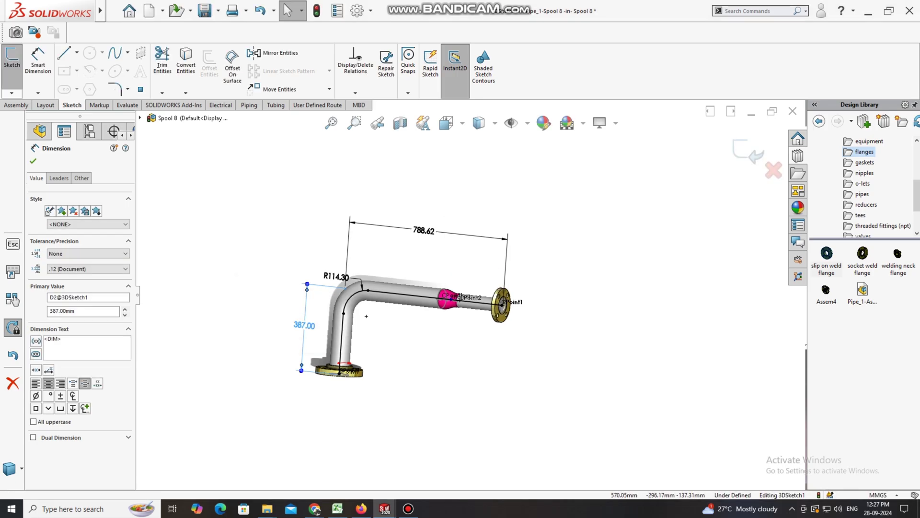
- Delete the dimension between the elbow's virtual corner point and the 2-inch flange
{"action": "left_click", "coordinate": [490, 345]}
{"action": "mouse_move", "coordinate": [490, 344]}
{"action": "middle_mouse_down"}
{"action": "mouse_move", "coordinate": [507, 344]}
{"action": "mouse_move", "coordinate": [484, 356]}
{"action": "middle_mouse_up"}
{"action": "left_click", "coordinate": [488, 299]}
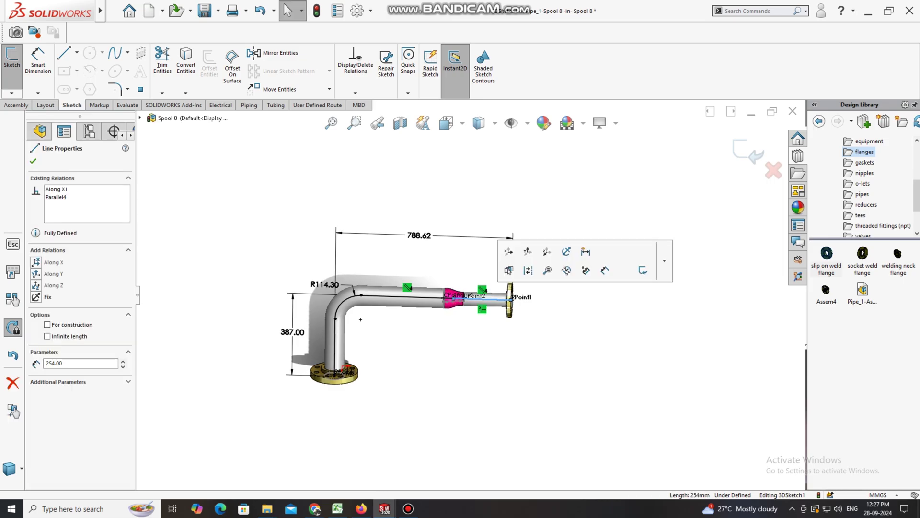
{"action": "right_click", "coordinate": [426, 234]}
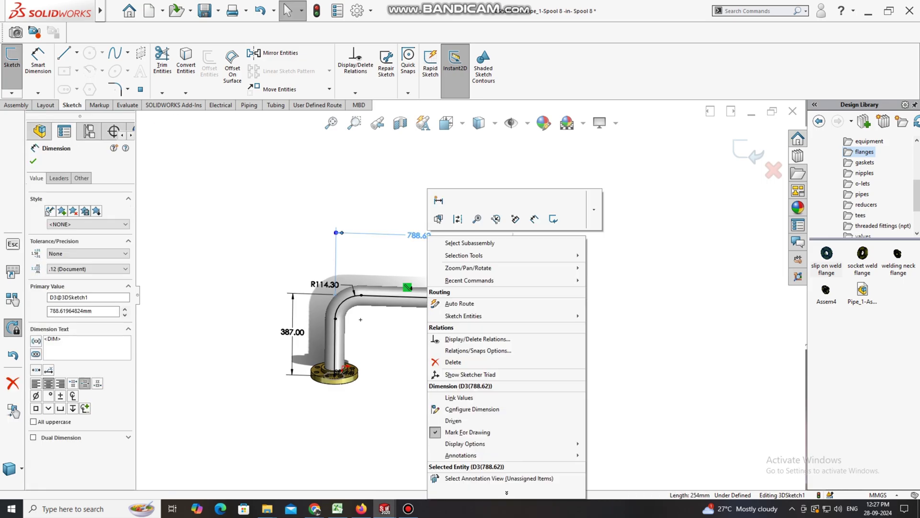
{"action": "left_click", "coordinate": [447, 362]}
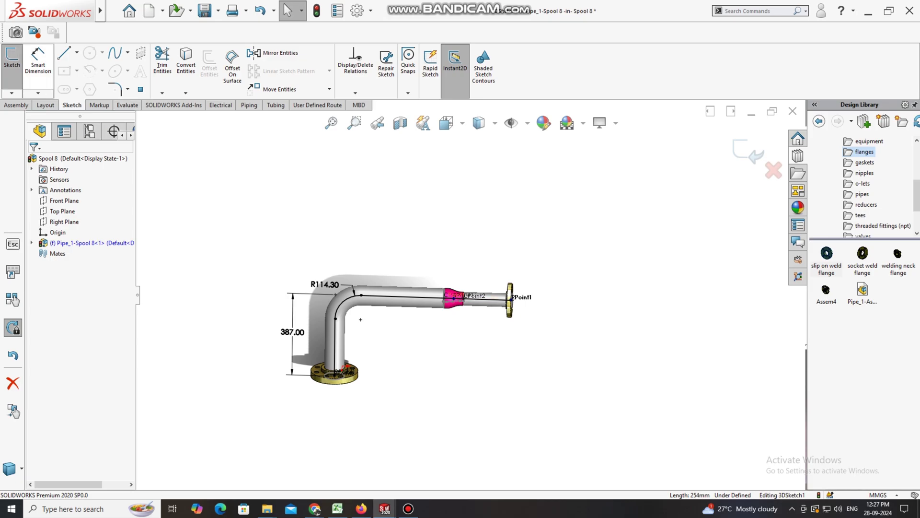
- Dimension the 2-inch route line between the reducer and the 2-inch flange, setting its length to 100 mm
{"action": "left_click", "coordinate": [38, 61]}
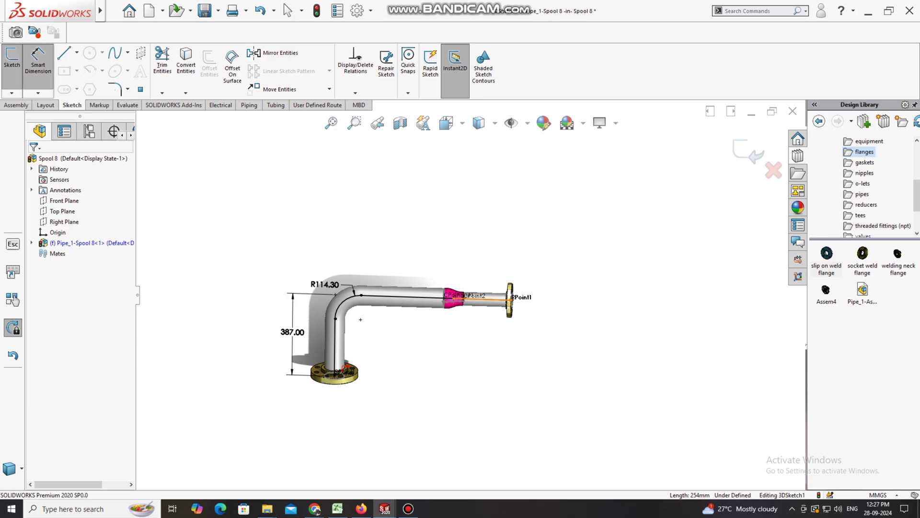
{"action": "left_click", "coordinate": [484, 299]}
{"action": "left_click", "coordinate": [474, 366]}
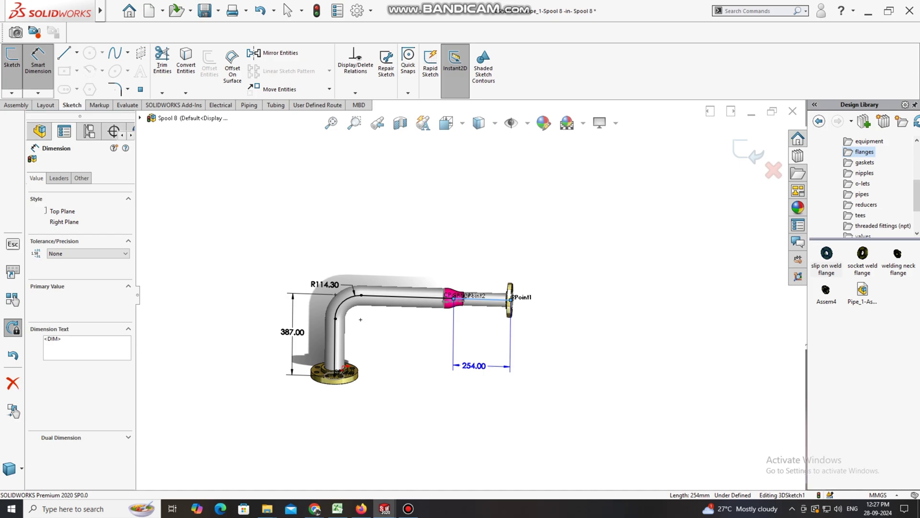
{"action": "type", "text": "100"}
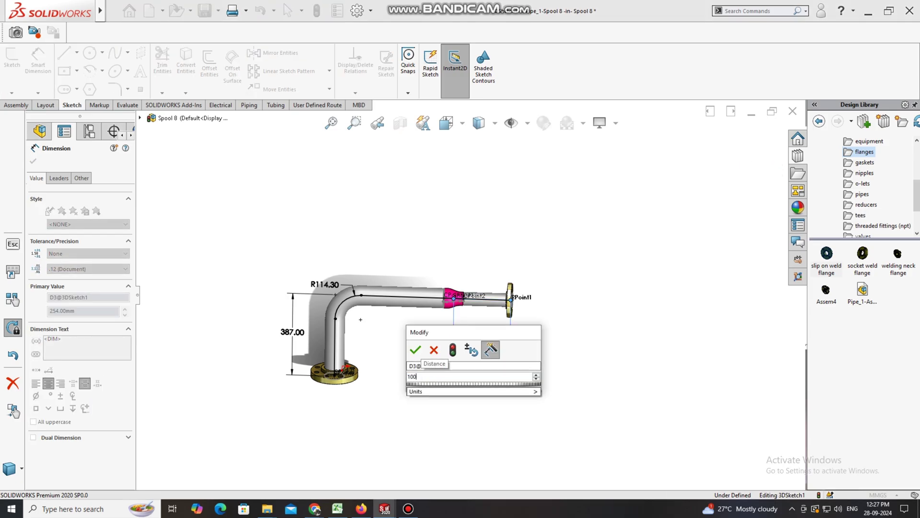
{"action": "key", "text": "Return"}
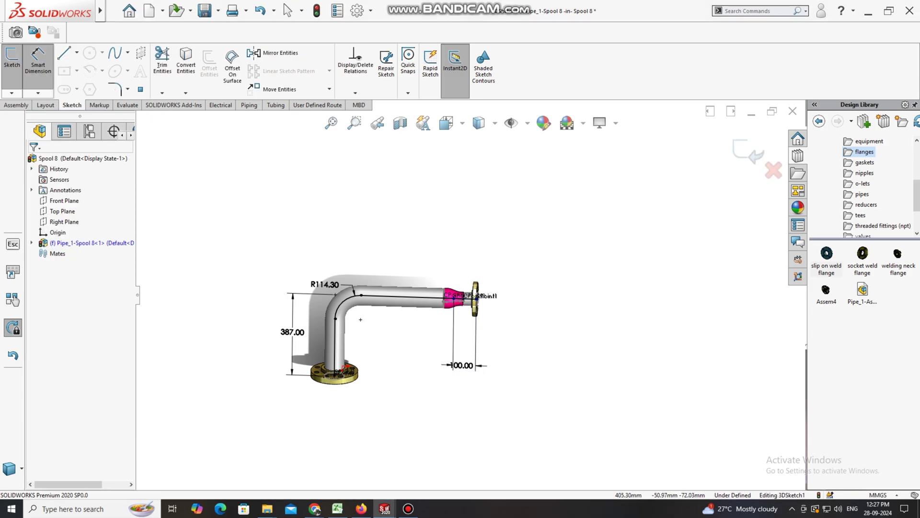
- Dimension the distance from the vertical leg at the elbow to the 2-inch flange's outer face and set it to 469 mm
{"action": "scroll", "coordinate": [424, 369], "scroll_direction": "down", "scroll_amount": 1}
{"action": "mouse_move", "coordinate": [425, 369]}
{"action": "middle_mouse_down"}
{"action": "mouse_move", "coordinate": [389, 376]}
{"action": "mouse_move", "coordinate": [407, 373]}
{"action": "middle_mouse_up"}
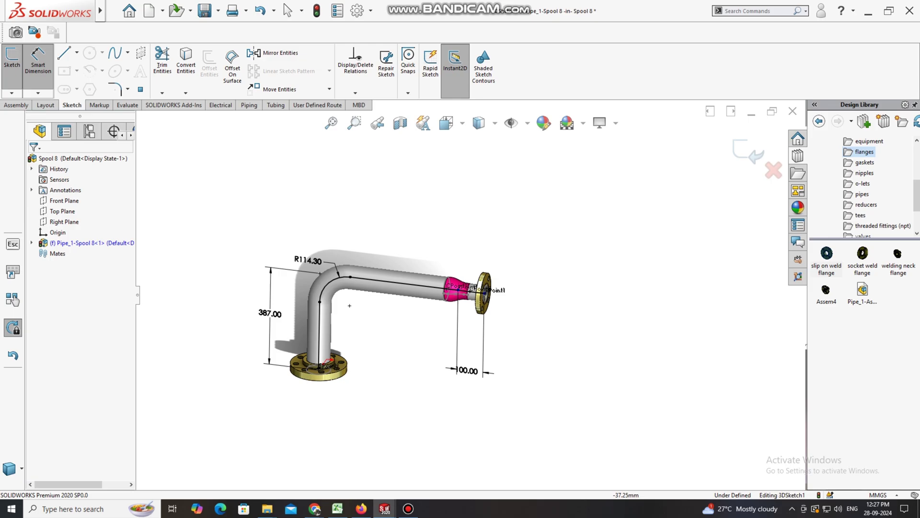
{"action": "left_click", "coordinate": [319, 302]}
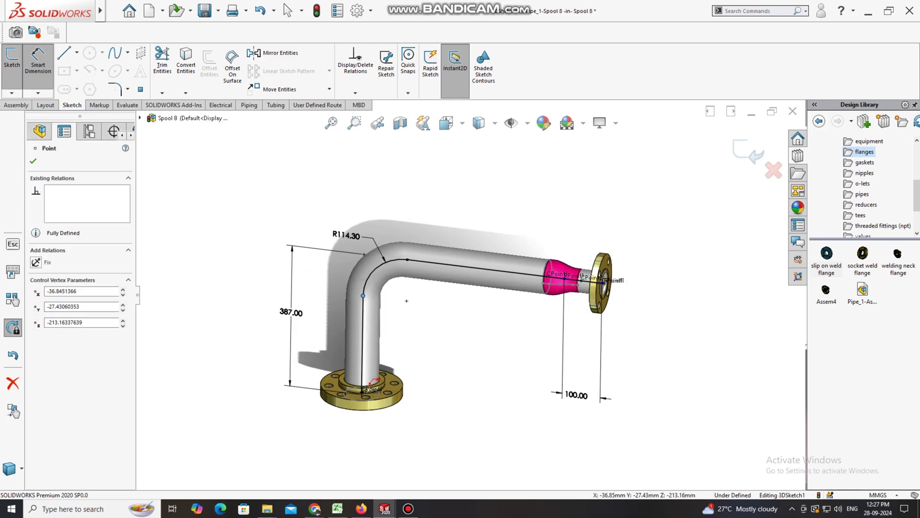
{"action": "scroll", "coordinate": [223, 316], "scroll_direction": "up", "scroll_amount": 3}
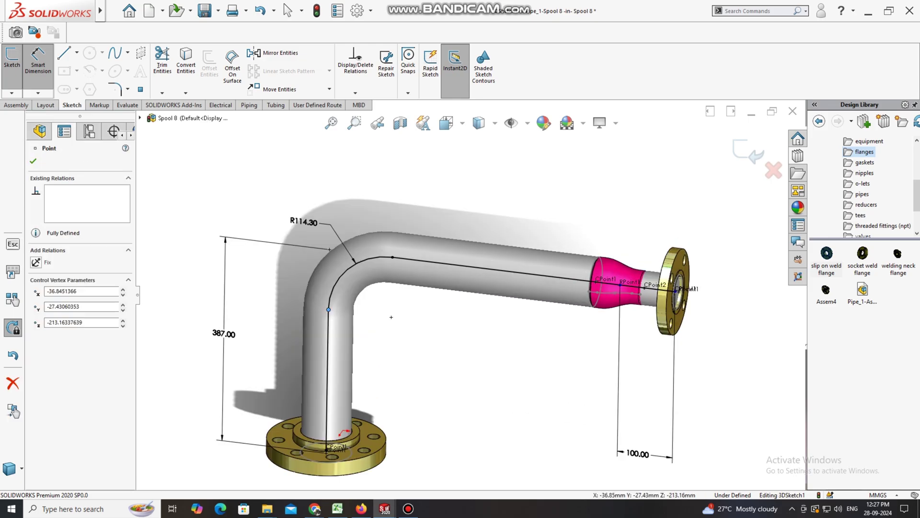
{"action": "scroll", "coordinate": [714, 276], "scroll_direction": "up", "scroll_amount": 4}
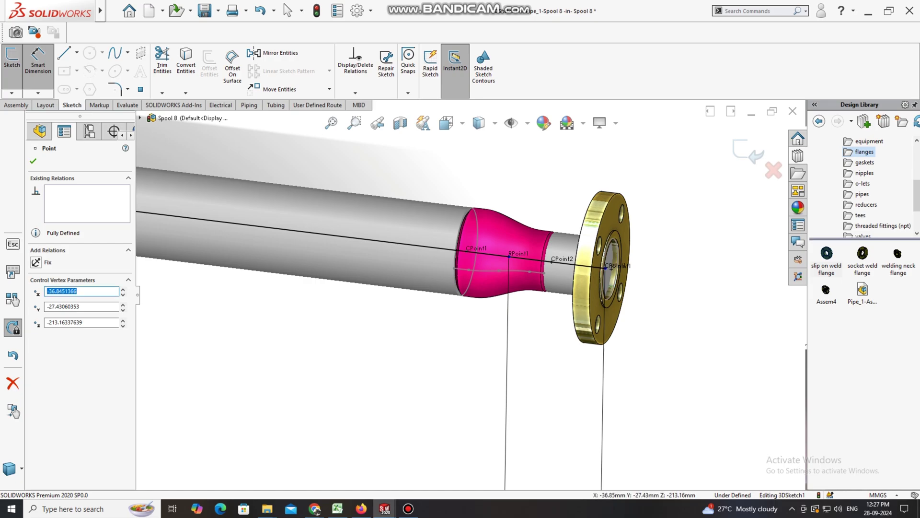
{"action": "scroll", "coordinate": [462, 292], "scroll_direction": "down", "scroll_amount": 5}
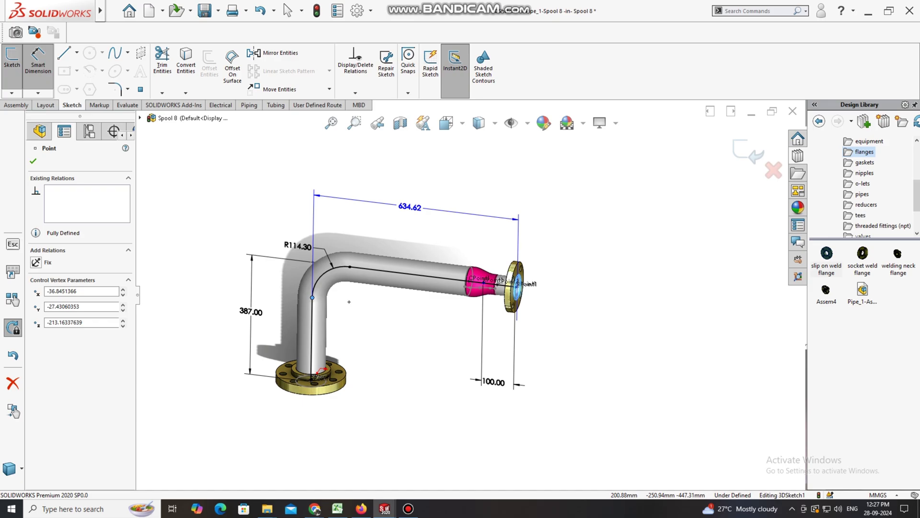
{"action": "double_click", "coordinate": [410, 206]}
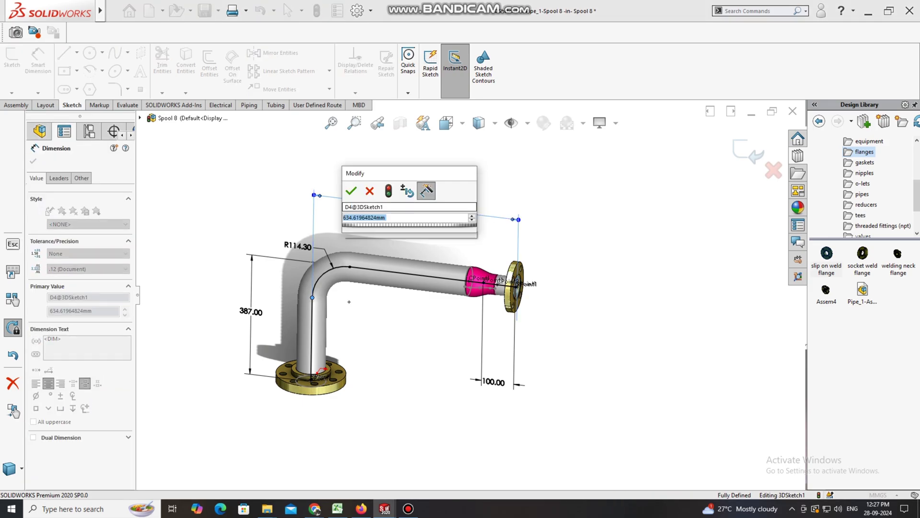
{"action": "type", "text": "469"}
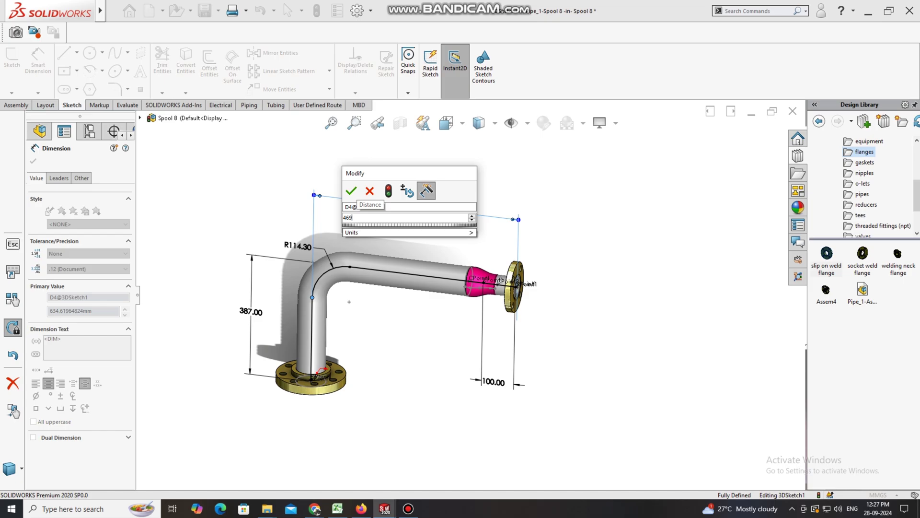
{"action": "key", "text": "Return"}
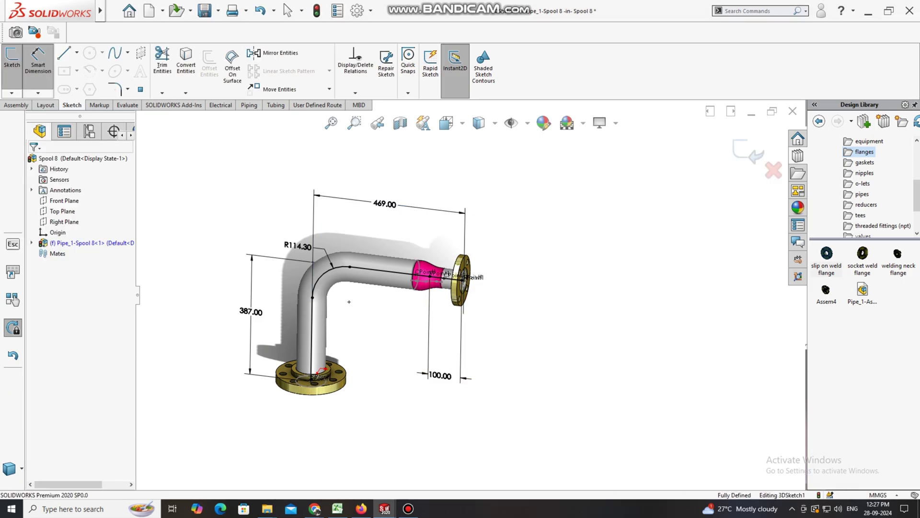
- Finish the dimensioning and exit the route sketch so the pipe spool is rebuilt
{"action": "key", "text": "Escape"}
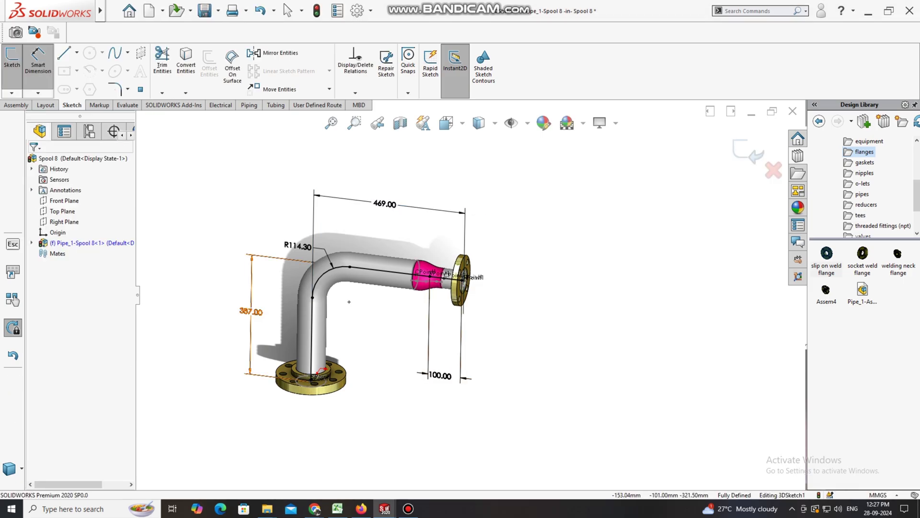
{"action": "scroll", "coordinate": [349, 301], "scroll_direction": "down", "scroll_amount": 3}
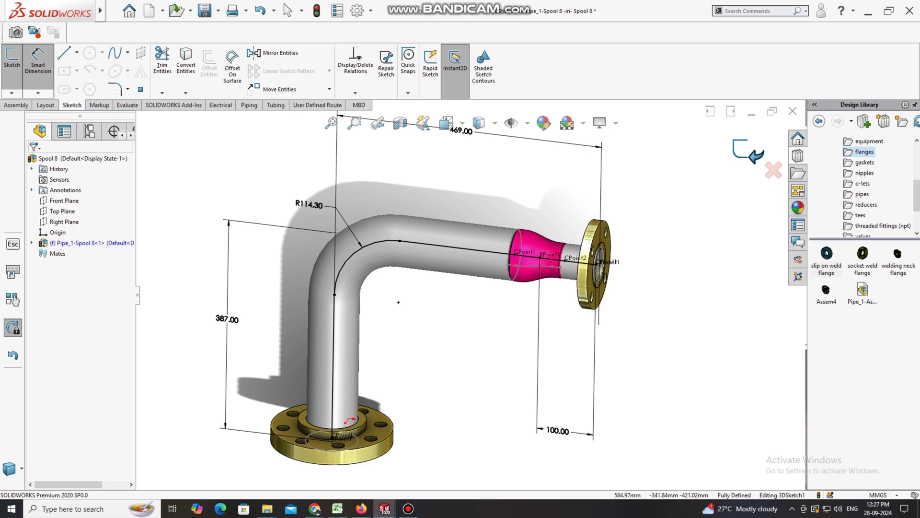
{"action": "left_click", "coordinate": [748, 152]}
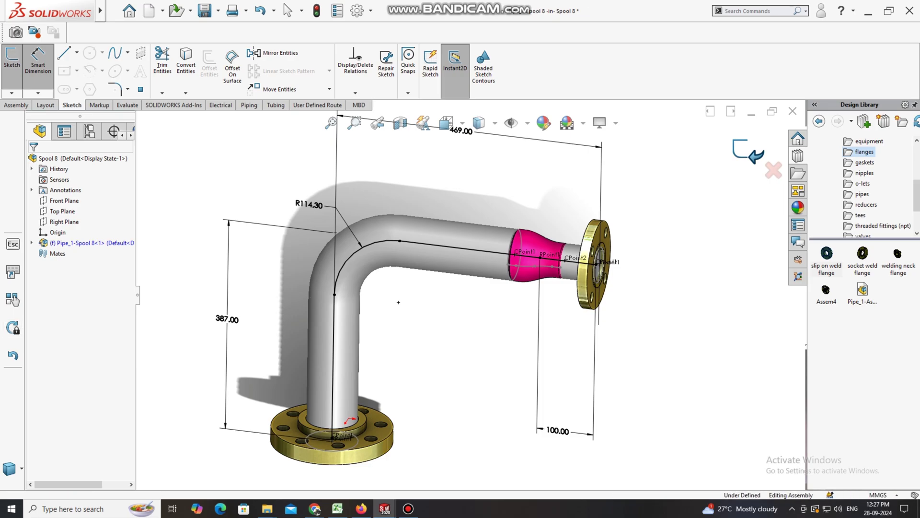
{"action": "scroll", "coordinate": [469, 297], "scroll_direction": "up", "scroll_amount": 1}
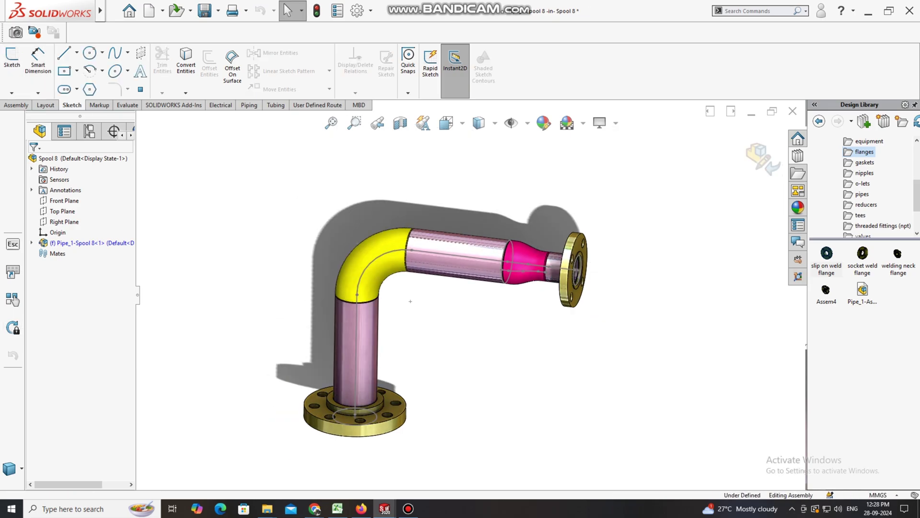
- Turn off Ambient Occlusion and Shadows In Shaded Mode in the display settings
{"action": "left_click", "coordinate": [600, 122]}
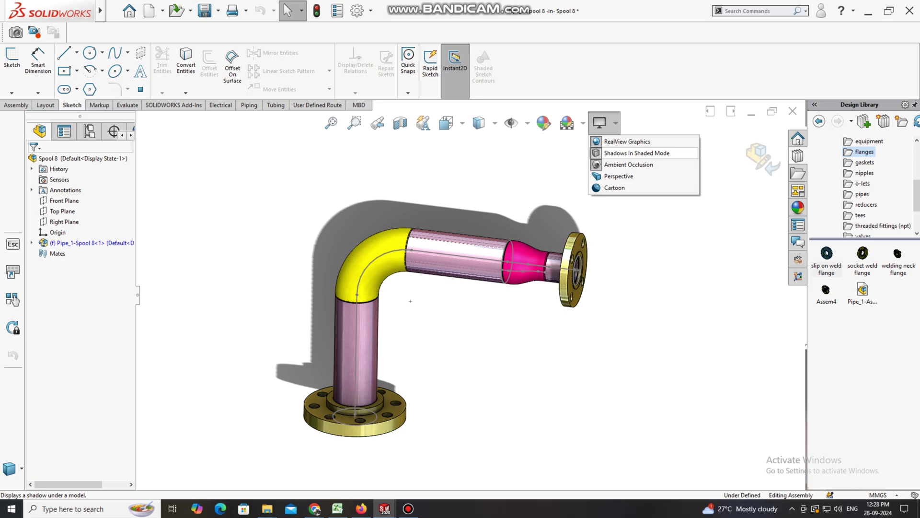
{"action": "left_click", "coordinate": [628, 164]}
{"action": "left_click", "coordinate": [602, 124]}
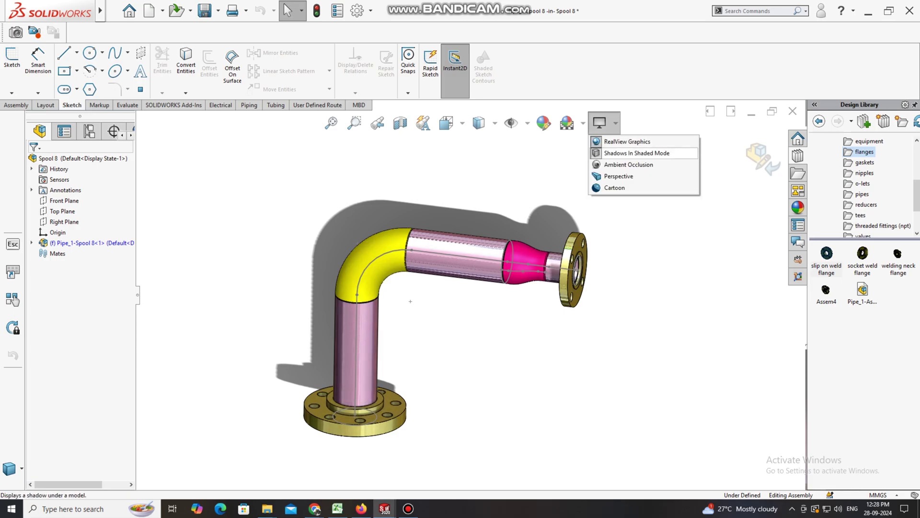
{"action": "left_click", "coordinate": [637, 153]}
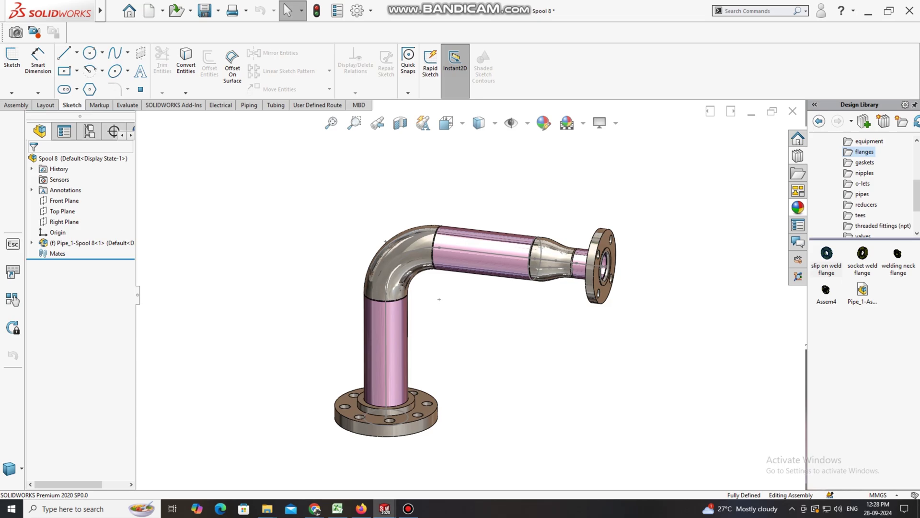
- Apply the matte zinc metal appearance to the 3-inch pipe between the elbow and the reducer
{"action": "left_click", "coordinate": [798, 208]}
{"action": "scroll", "coordinate": [861, 215], "scroll_direction": "down", "scroll_amount": 1}
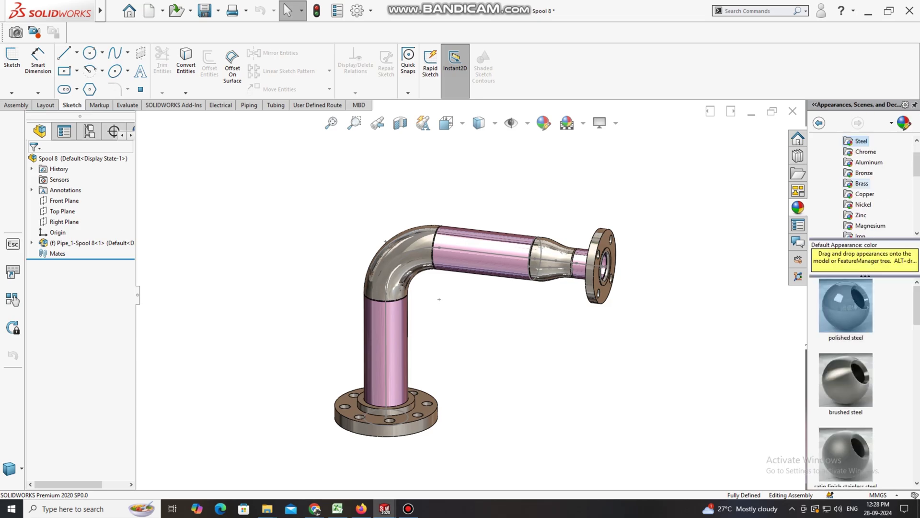
{"action": "left_click", "coordinate": [861, 215]}
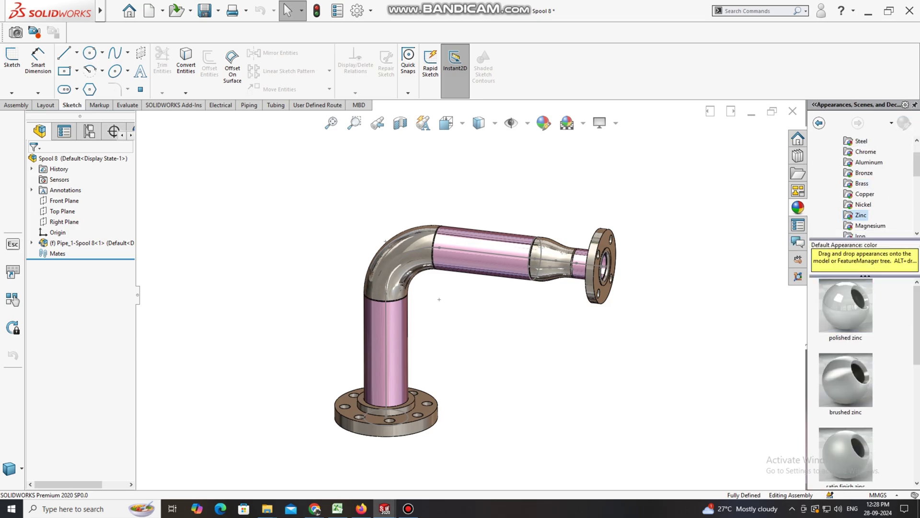
{"action": "scroll", "coordinate": [846, 383], "scroll_direction": "down", "scroll_amount": 1}
{"action": "left_click_drag", "start_coordinate": [846, 417], "coordinate": [481, 254]}
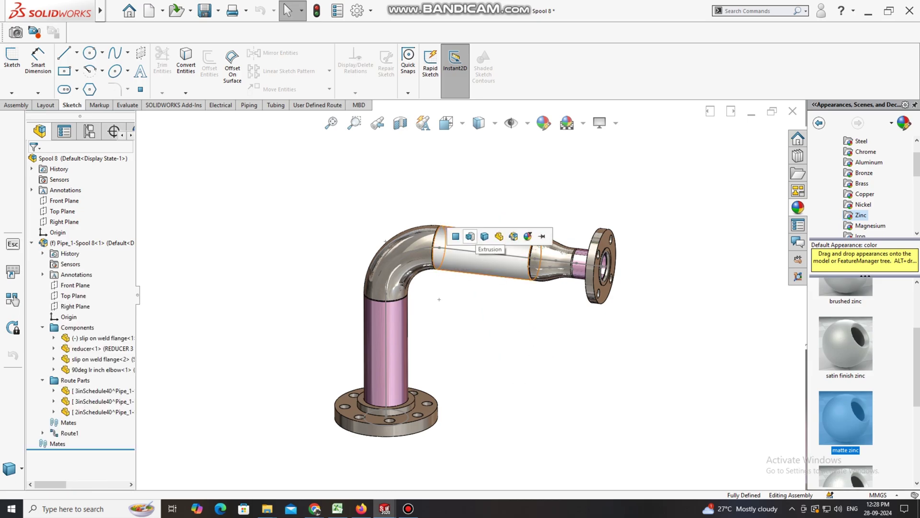
{"action": "left_click", "coordinate": [470, 236]}
- Apply the matte zinc appearance to the vertical 3-inch pipe and the short 2-inch pipe
{"action": "left_click_drag", "start_coordinate": [845, 417], "coordinate": [384, 341]}
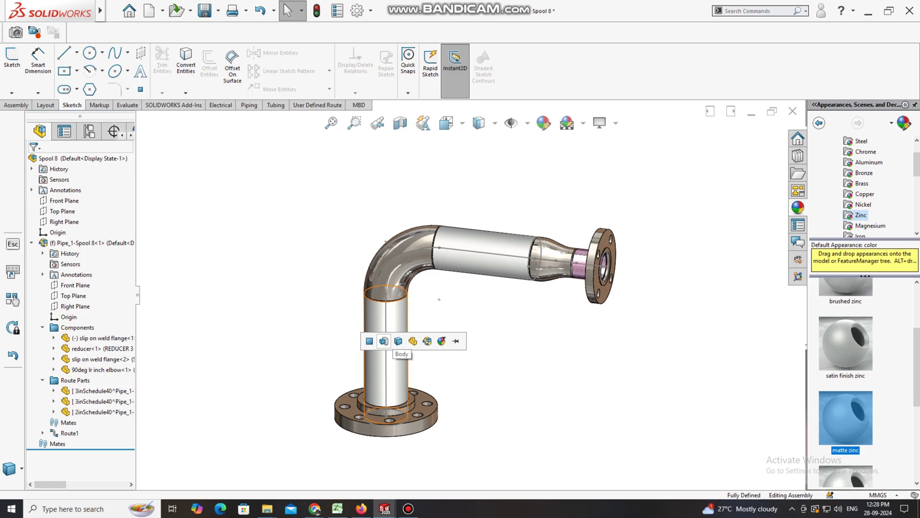
{"action": "left_click", "coordinate": [383, 340]}
{"action": "left_click_drag", "start_coordinate": [845, 417], "coordinate": [580, 255]}
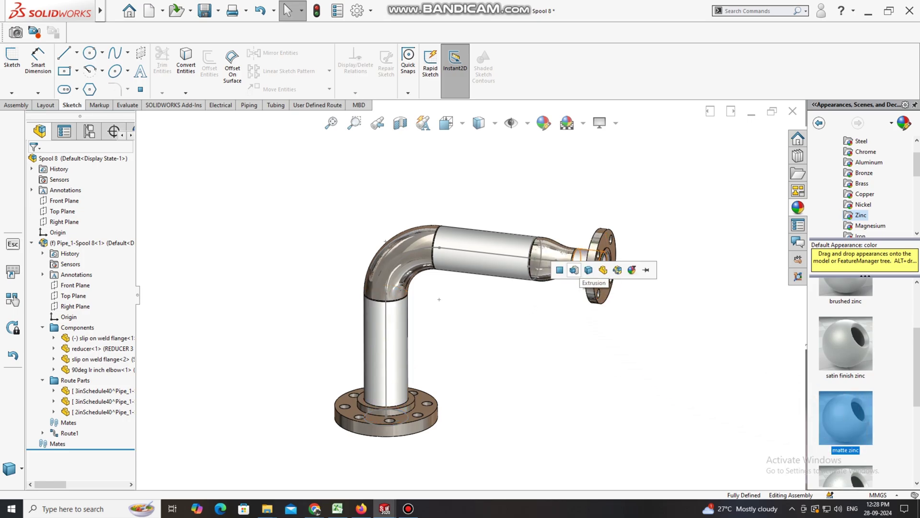
{"action": "left_click", "coordinate": [574, 270]}
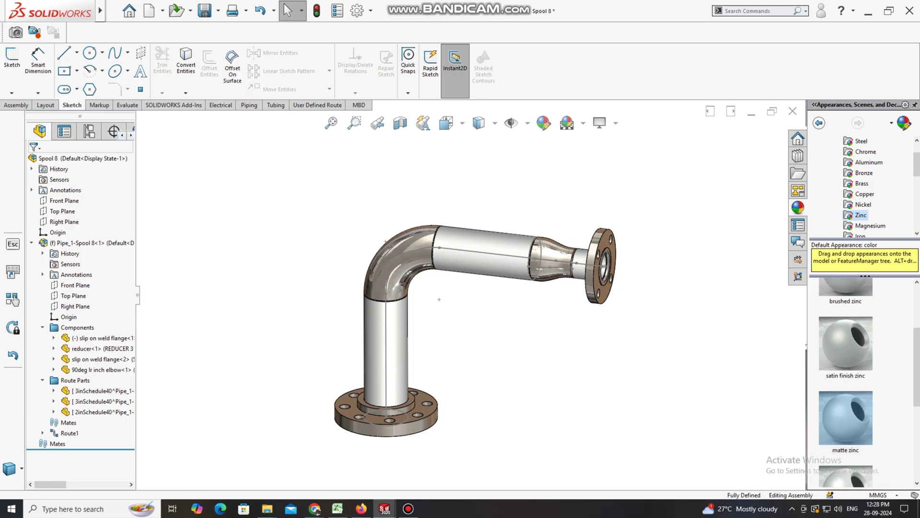
- Widen the model tree to read the component names and examine the spool and the available metal appearances
{"action": "left_click_drag", "start_coordinate": [136, 326], "coordinate": [167, 326]}
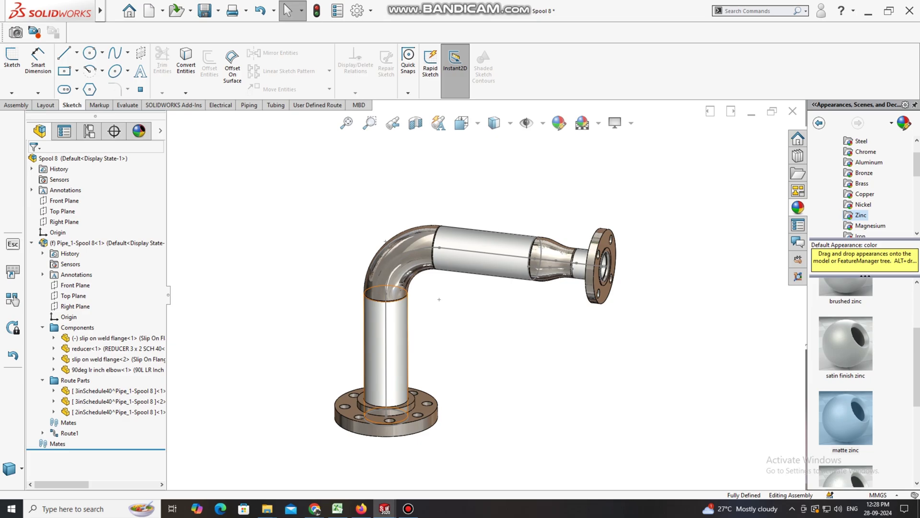
{"action": "scroll", "coordinate": [407, 339], "scroll_direction": "down", "scroll_amount": 2}
{"action": "scroll", "coordinate": [412, 340], "scroll_direction": "up", "scroll_amount": 1}
{"action": "middle_click_drag", "start_coordinate": [433, 346], "coordinate": [483, 272]}
{"action": "scroll", "coordinate": [586, 332], "scroll_direction": "down", "scroll_amount": 1}
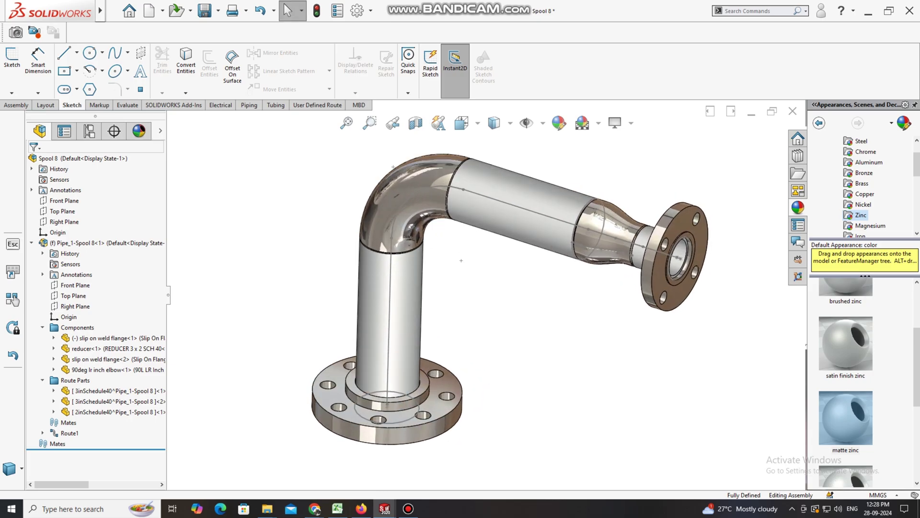
{"action": "scroll", "coordinate": [862, 192], "scroll_direction": "up", "scroll_amount": 2}
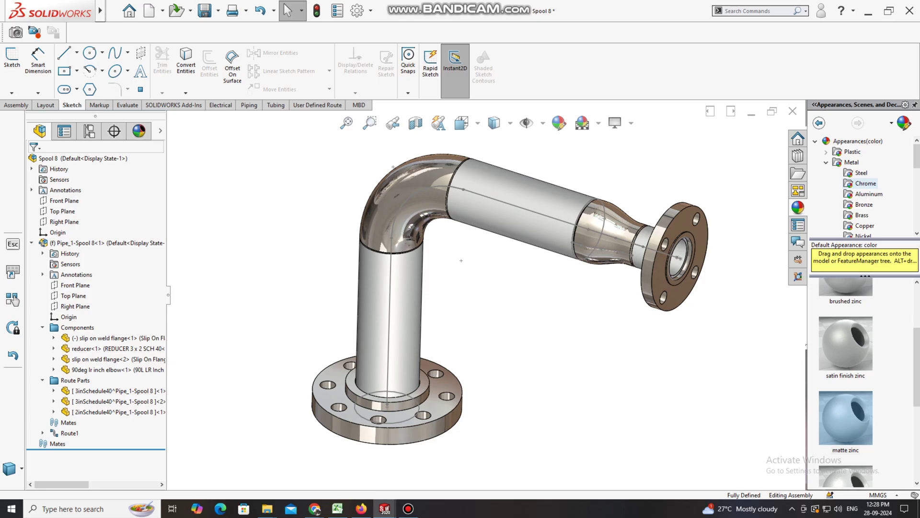
- Apply the polished steel appearance to the bodies of the 2-inch flange and the reducer
{"action": "left_click", "coordinate": [865, 184]}
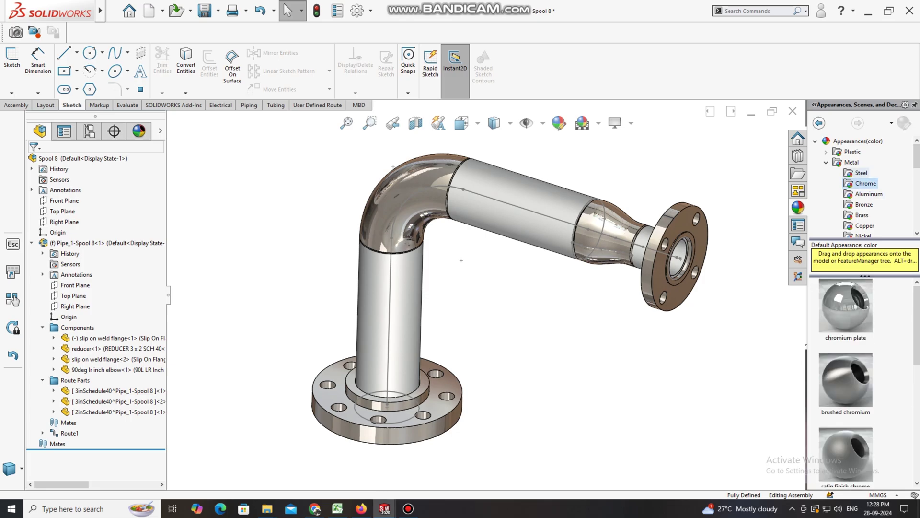
{"action": "left_click", "coordinate": [861, 173]}
{"action": "left_click_drag", "start_coordinate": [846, 305], "coordinate": [661, 276]}
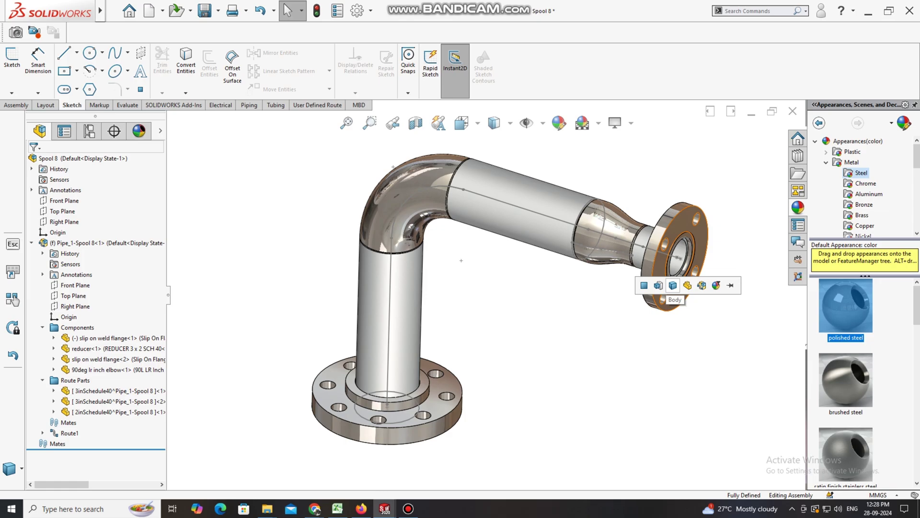
{"action": "left_click", "coordinate": [672, 286]}
{"action": "left_click_drag", "start_coordinate": [846, 306], "coordinate": [603, 253]}
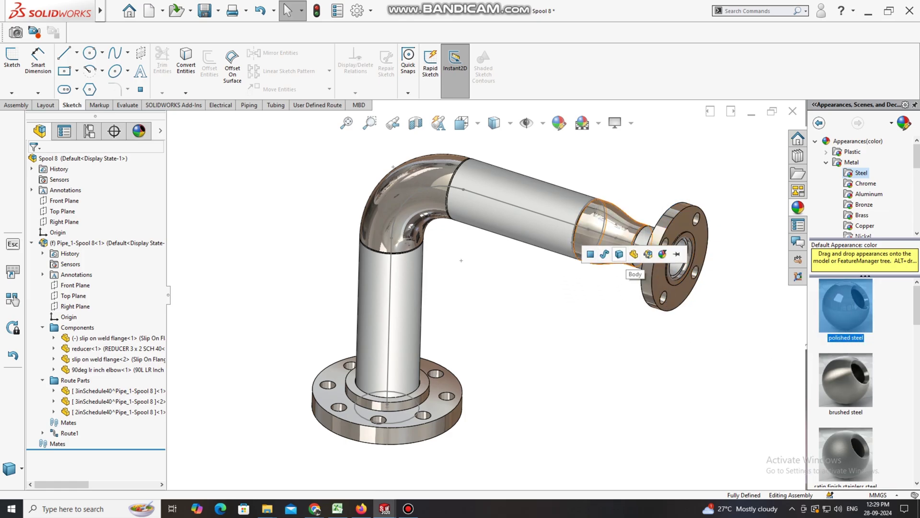
{"action": "left_click", "coordinate": [619, 254]}
{"action": "scroll", "coordinate": [461, 260], "scroll_direction": "up", "scroll_amount": 2}
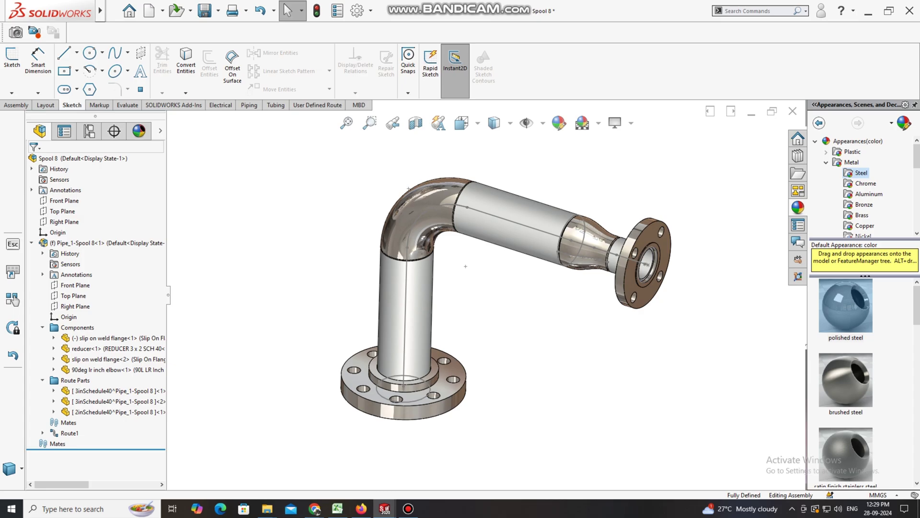
{"action": "scroll", "coordinate": [465, 265], "scroll_direction": "down", "scroll_amount": 2}
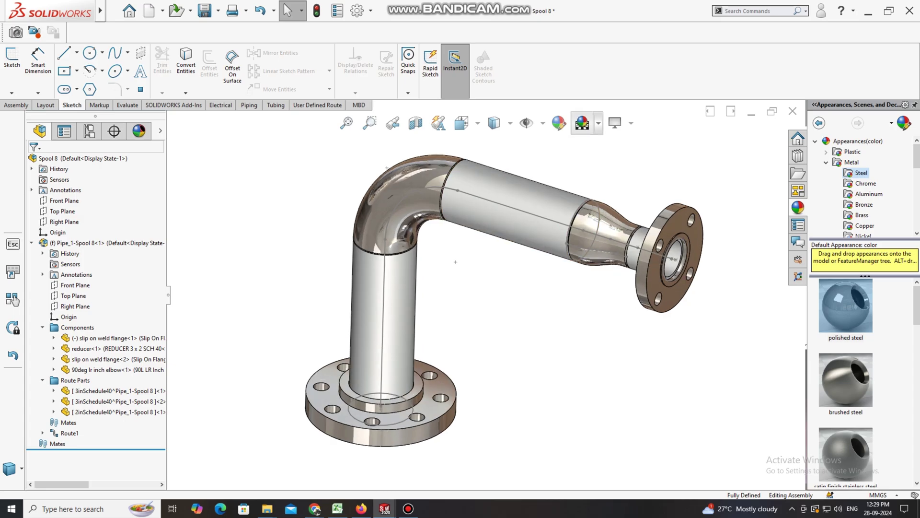
- Review the scene presets and display the spool shaded without edges
{"action": "left_click", "coordinate": [599, 123]}
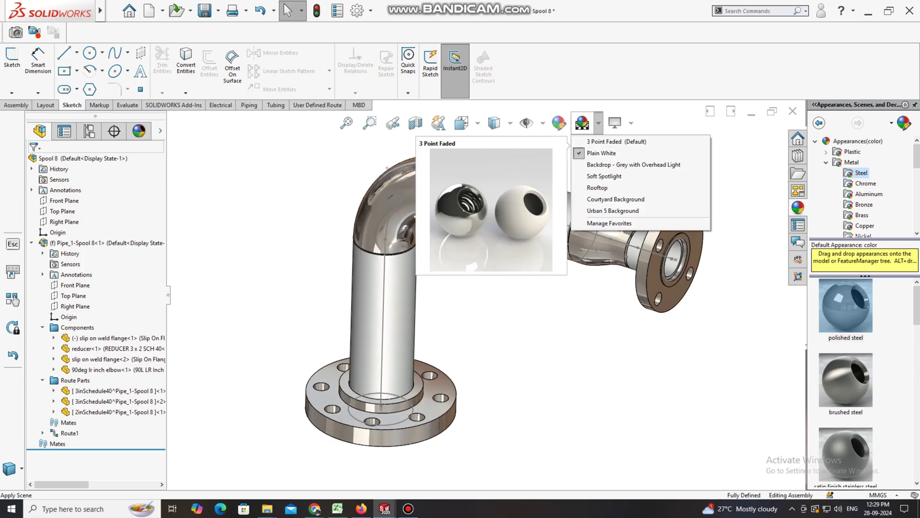
{"action": "left_click", "coordinate": [616, 141]}
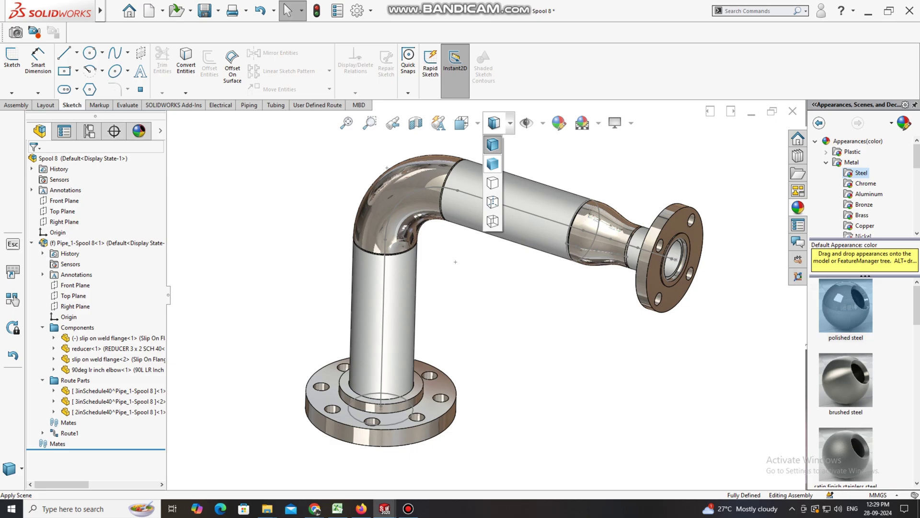
{"action": "left_click", "coordinate": [599, 124]}
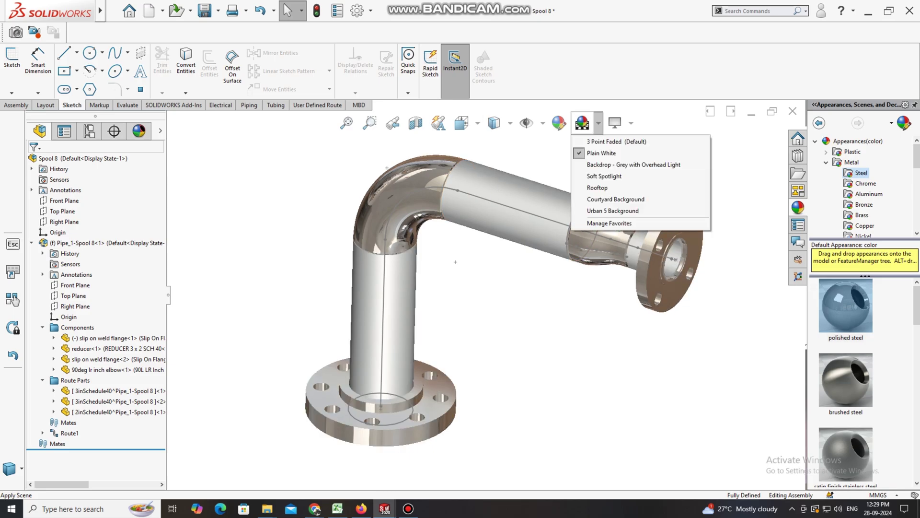
{"action": "left_click", "coordinate": [616, 142]}
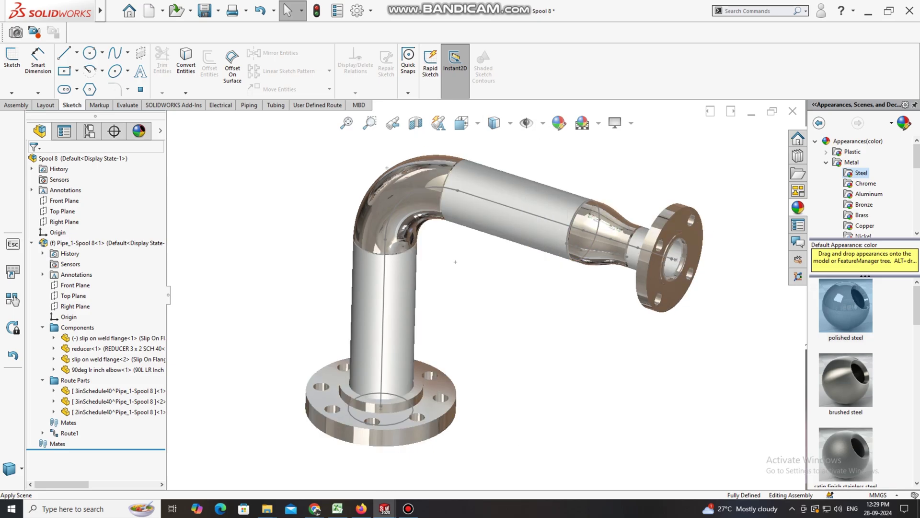
- Hide all item types, including the route centerline sketch, and turn on Ambient Occlusion for the spool display
{"action": "left_click", "coordinate": [526, 123]}
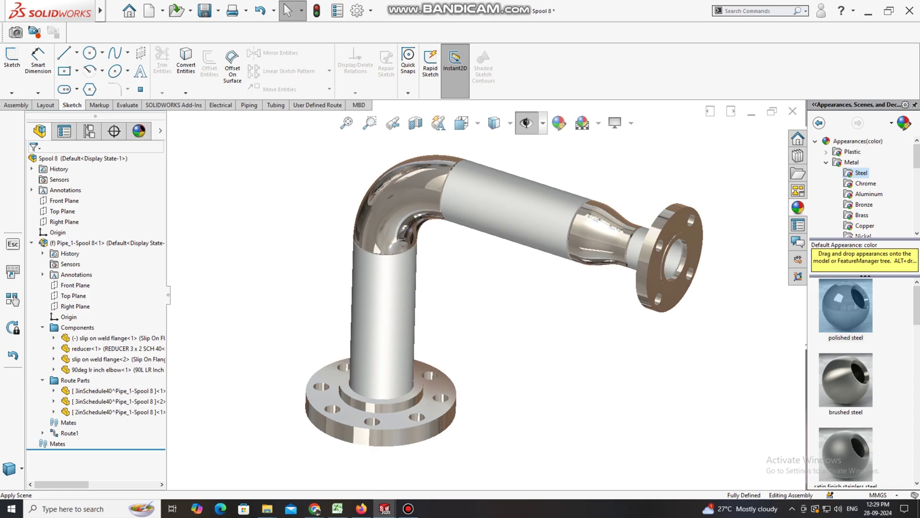
{"action": "left_click", "coordinate": [615, 123]}
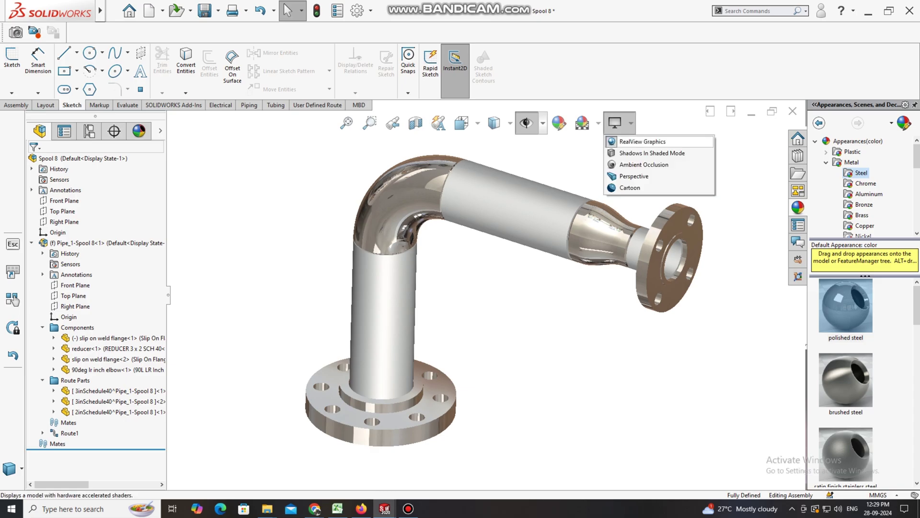
{"action": "left_click", "coordinate": [643, 165]}
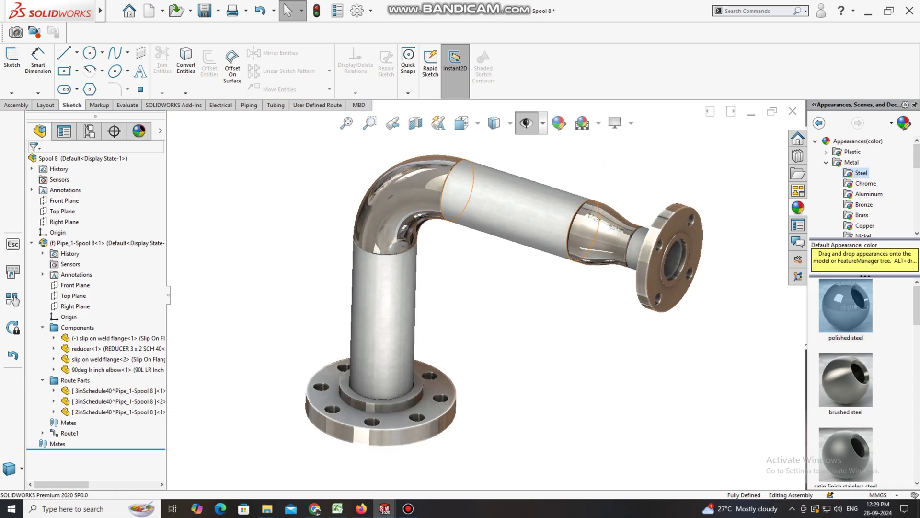
{"action": "scroll", "coordinate": [534, 257], "scroll_direction": "down", "scroll_amount": 1}
{"action": "scroll", "coordinate": [520, 240], "scroll_direction": "up", "scroll_amount": 1}
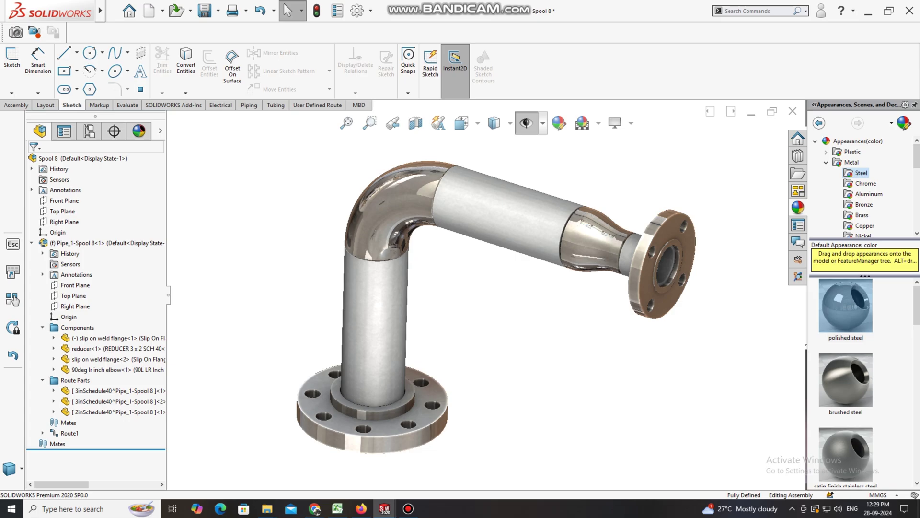
{"action": "mouse_move", "coordinate": [520, 240]}
{"action": "middle_mouse_down"}
{"action": "mouse_move", "coordinate": [481, 235]}
{"action": "mouse_move", "coordinate": [520, 240]}
{"action": "middle_mouse_up"}
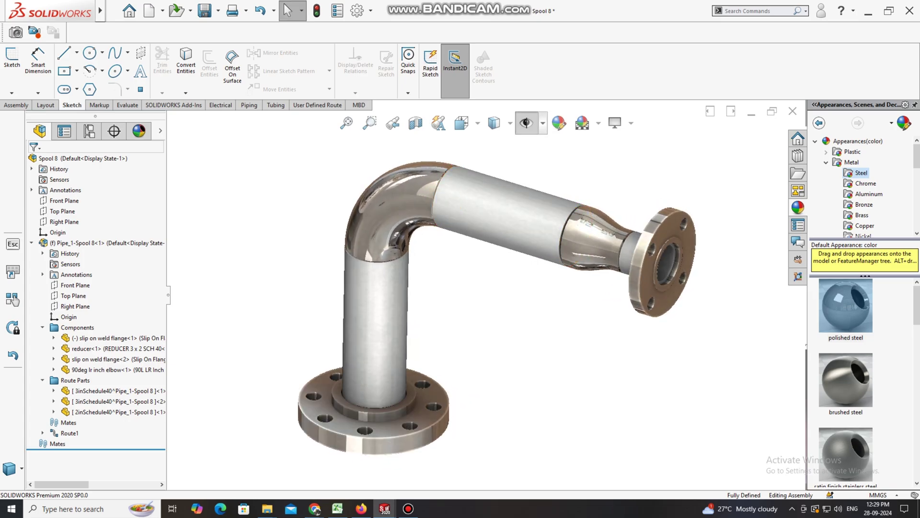
- Set the spool's display style to Shaded With Edges
{"action": "left_click", "coordinate": [494, 123]}
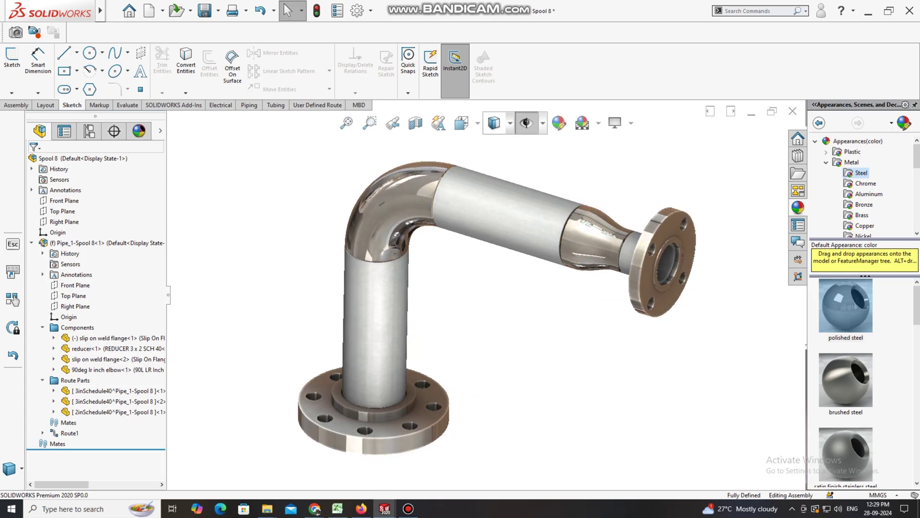
{"action": "scroll", "coordinate": [489, 287], "scroll_direction": "up", "scroll_amount": 1}
{"action": "scroll", "coordinate": [472, 304], "scroll_direction": "down", "scroll_amount": 1}
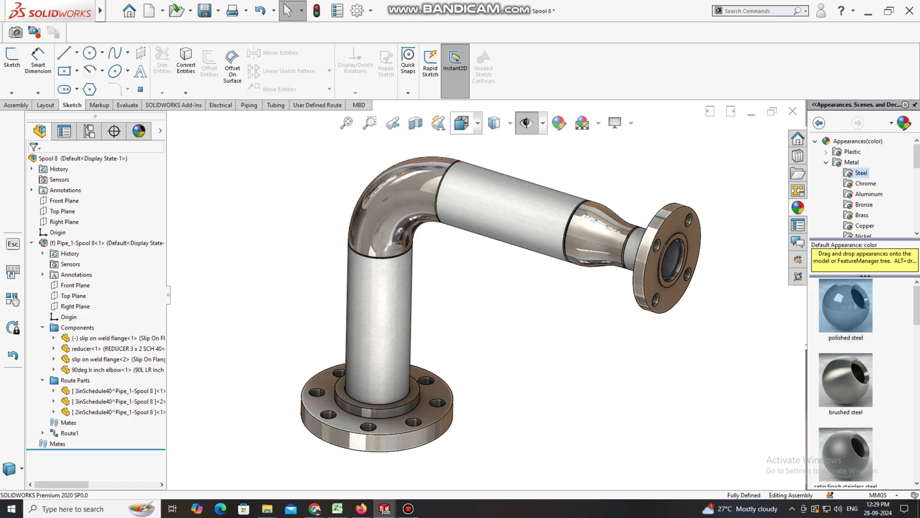
- Orient the view with Normal To and examine the whole spool side-on from flange to flange
{"action": "left_click", "coordinate": [461, 123]}
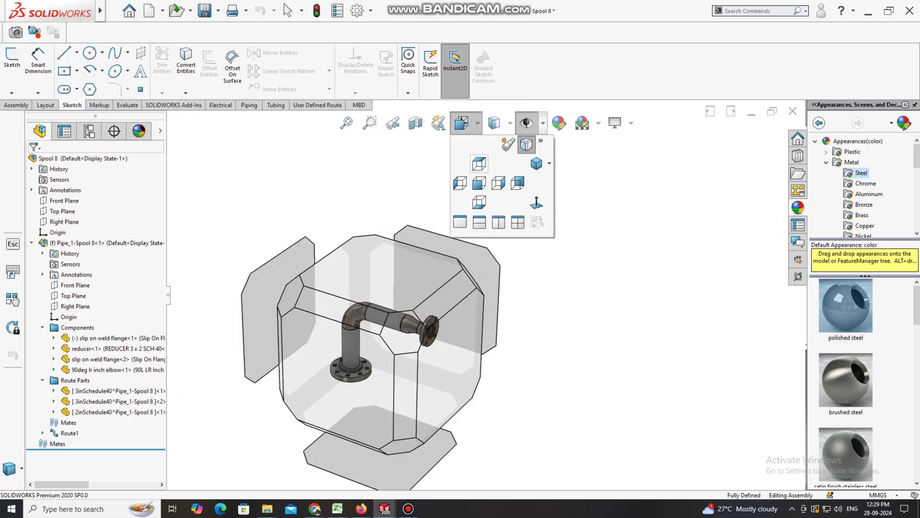
{"action": "left_click", "coordinate": [536, 203]}
{"action": "scroll", "coordinate": [498, 287], "scroll_direction": "up", "scroll_amount": 2}
{"action": "scroll", "coordinate": [731, 192], "scroll_direction": "down", "scroll_amount": 1}
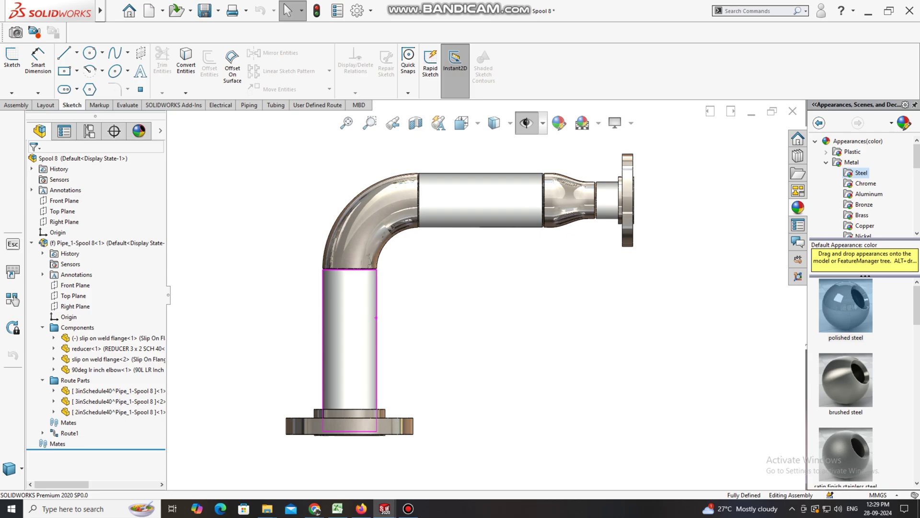
{"action": "scroll", "coordinate": [707, 215], "scroll_direction": "down", "scroll_amount": 1}
{"action": "scroll", "coordinate": [706, 215], "scroll_direction": "up", "scroll_amount": 1}
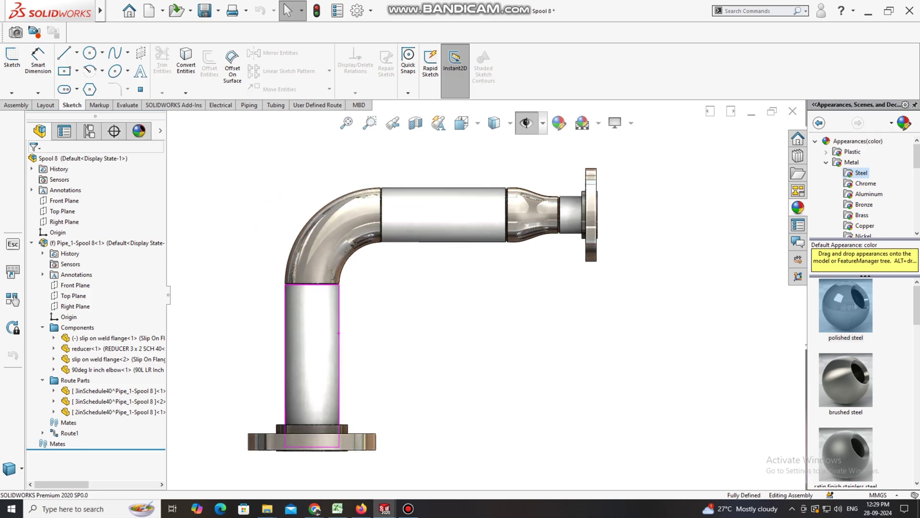
{"action": "scroll", "coordinate": [451, 340], "scroll_direction": "down", "scroll_amount": 1}
{"action": "scroll", "coordinate": [452, 340], "scroll_direction": "up", "scroll_amount": 1}
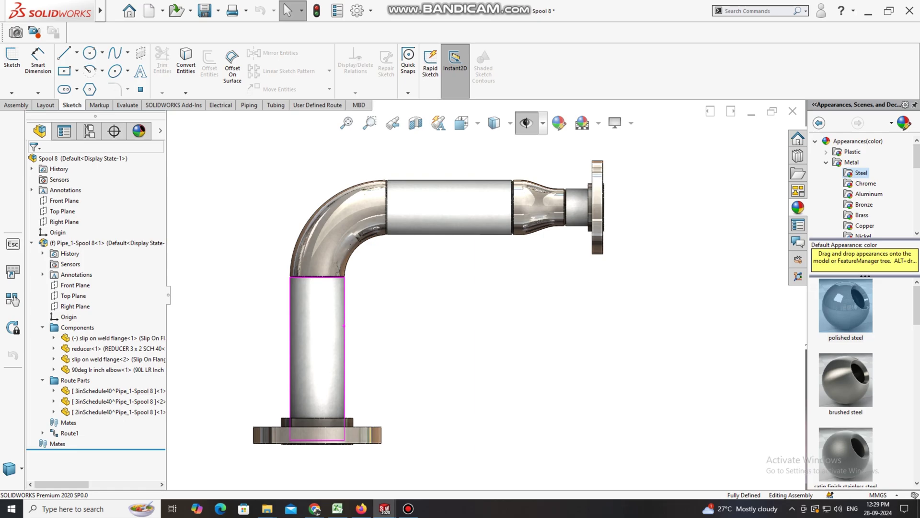